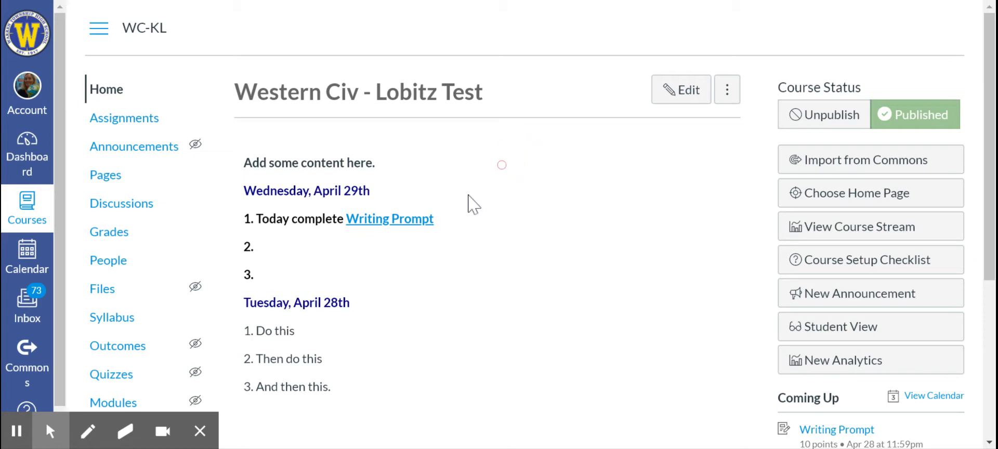
- Create a new quiz in the course using the New Quizzes engine
click(111, 379)
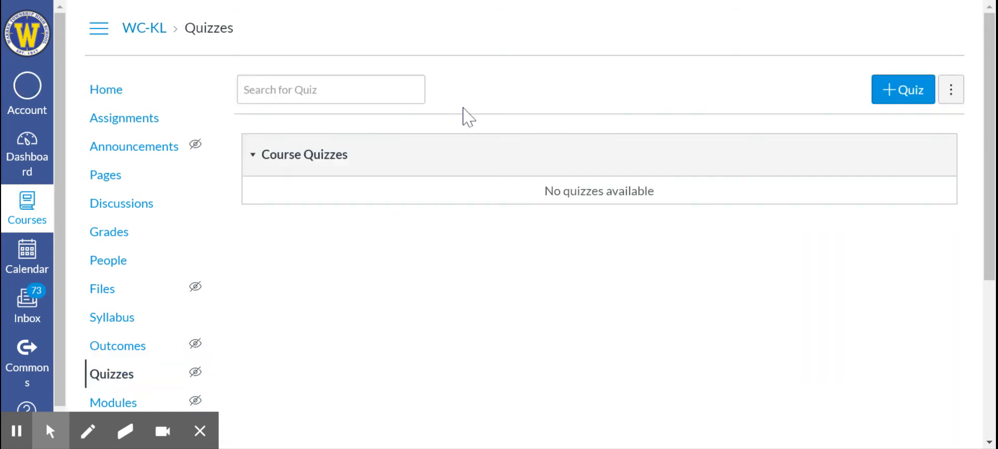
click(901, 99)
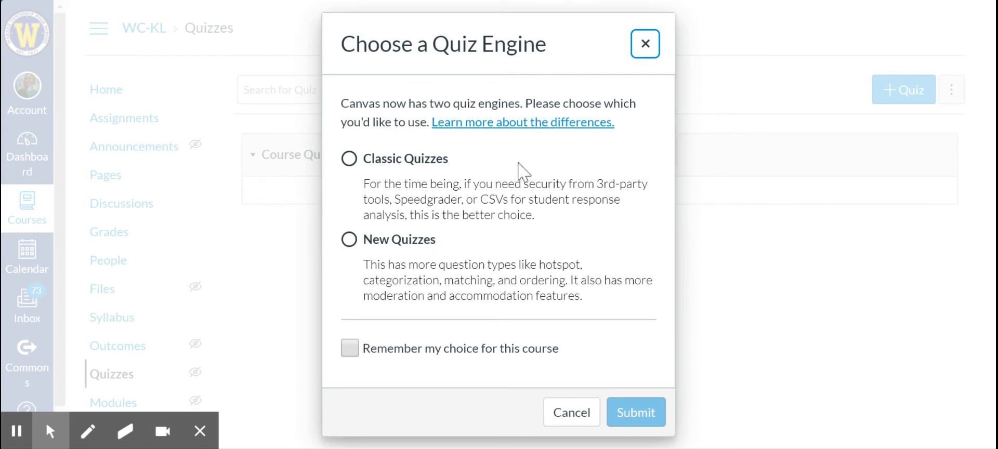
click(355, 240)
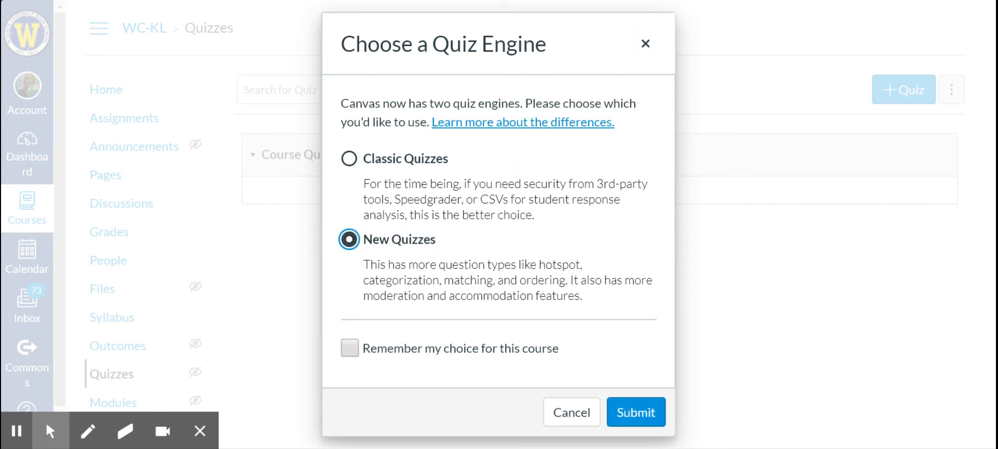
click(638, 419)
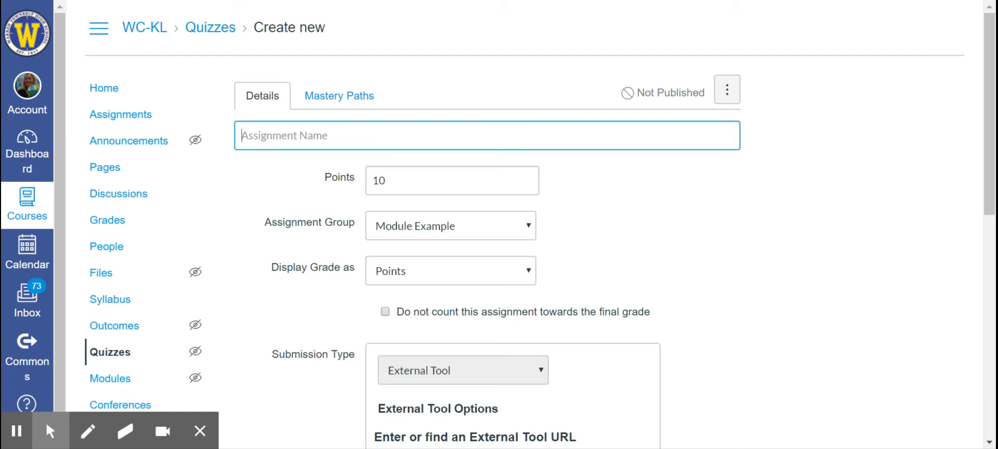
- Name the quiz "Quiz over Chapter 1" and check its points, assignment group and grade display settings
text(Quiz over Chapter 1)
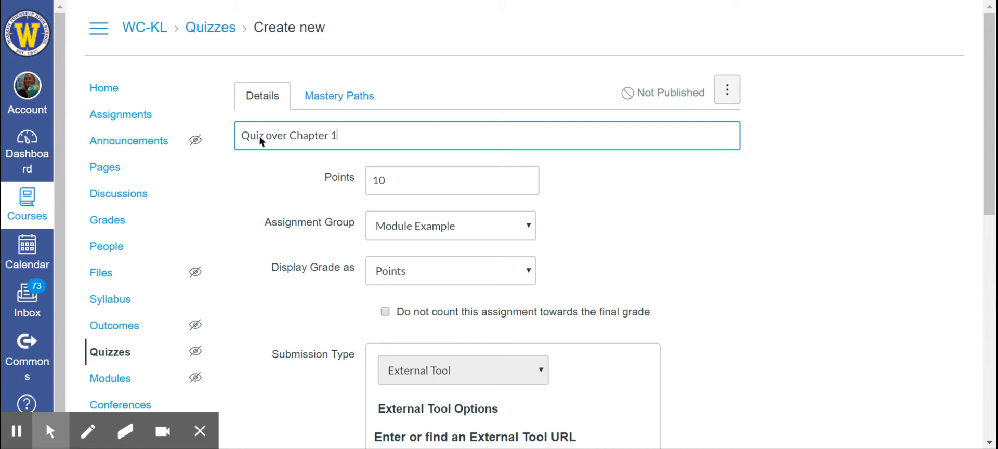
click(385, 181)
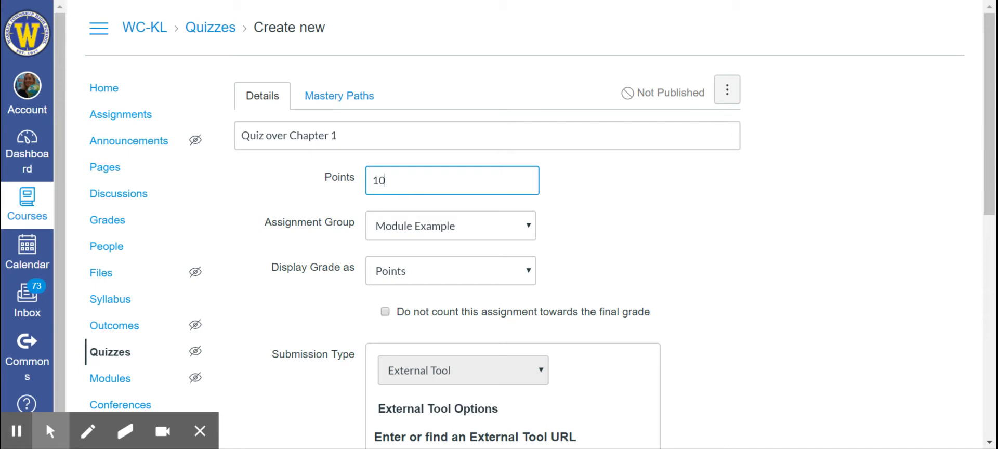
click(497, 228)
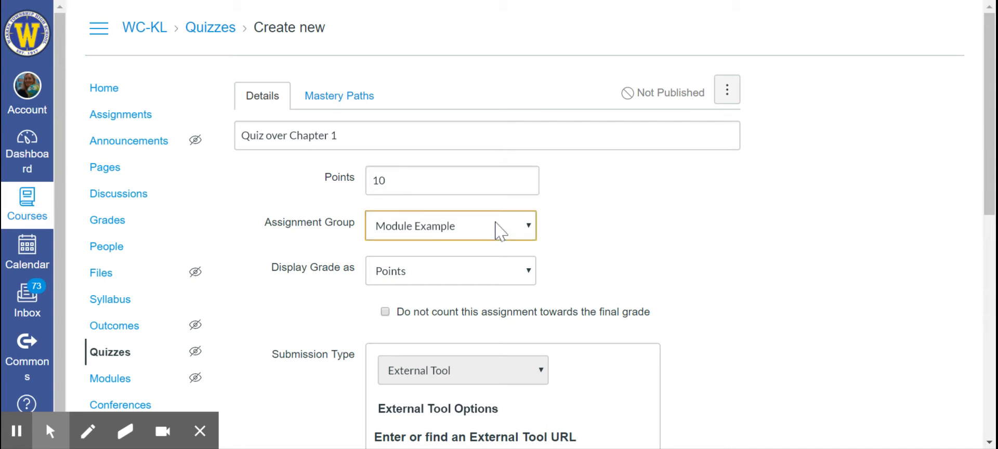
scroll(497, 229, down, 2)
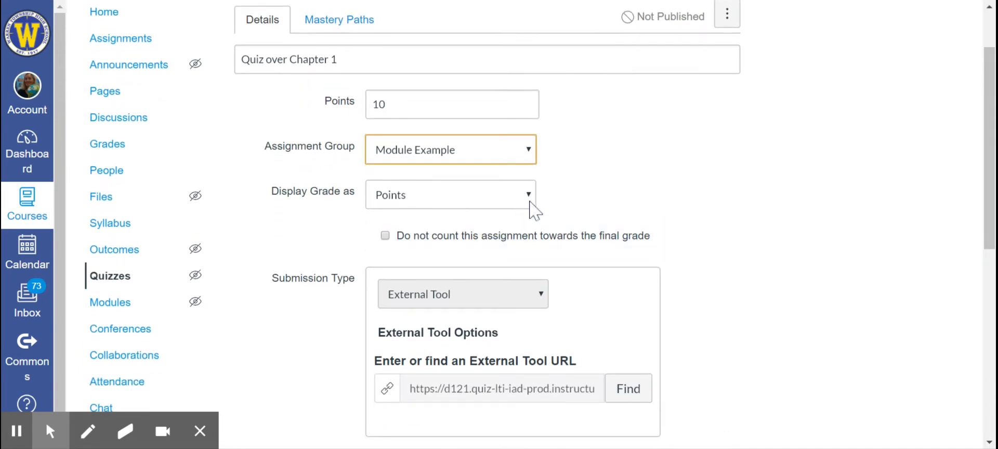
click(525, 200)
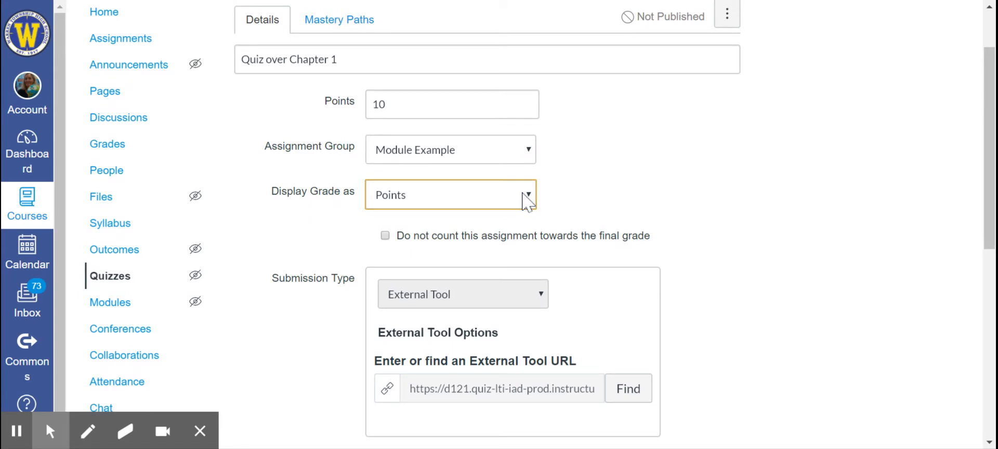
- Set the quiz's due date to Apr 29 11:59pm and its availability start to Apr 28 12am
scroll(657, 204, down, 3)
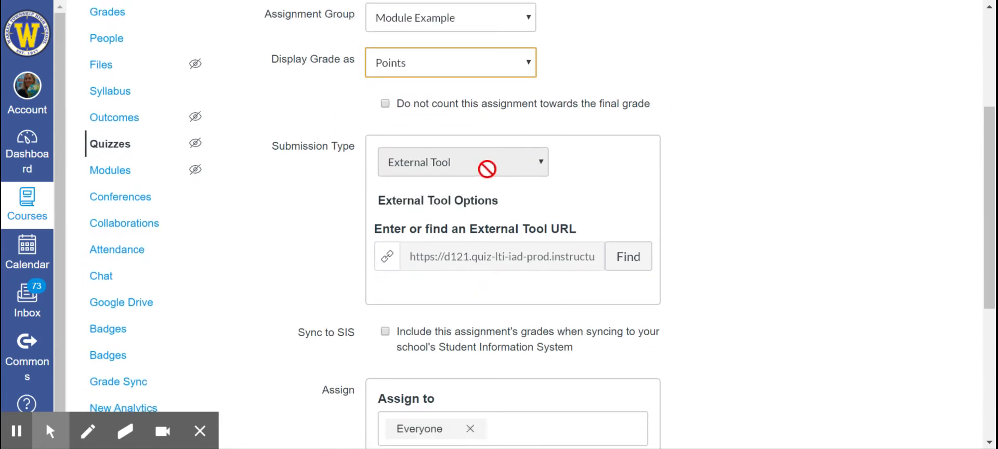
scroll(691, 213, down, 3)
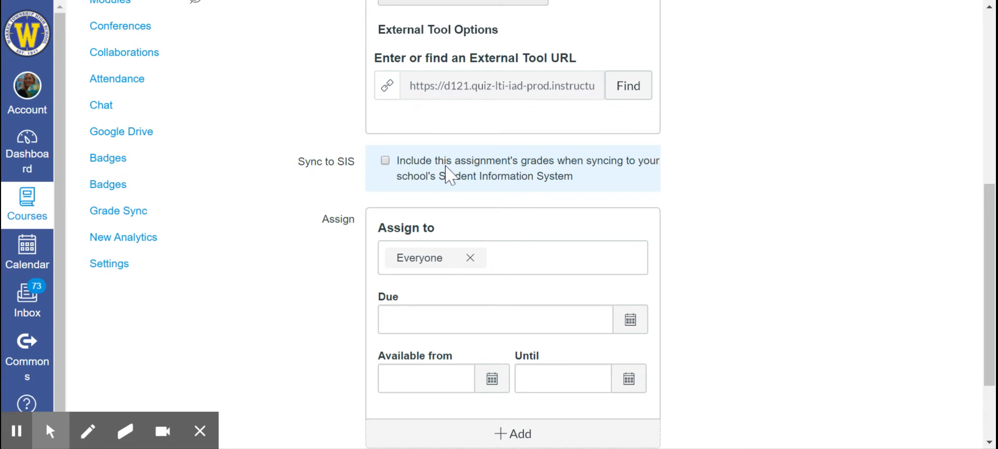
click(630, 320)
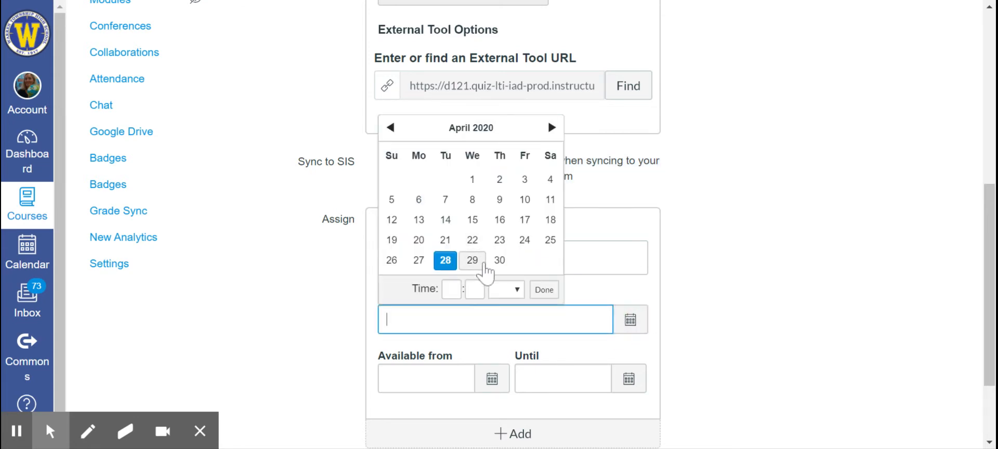
click(472, 260)
click(544, 290)
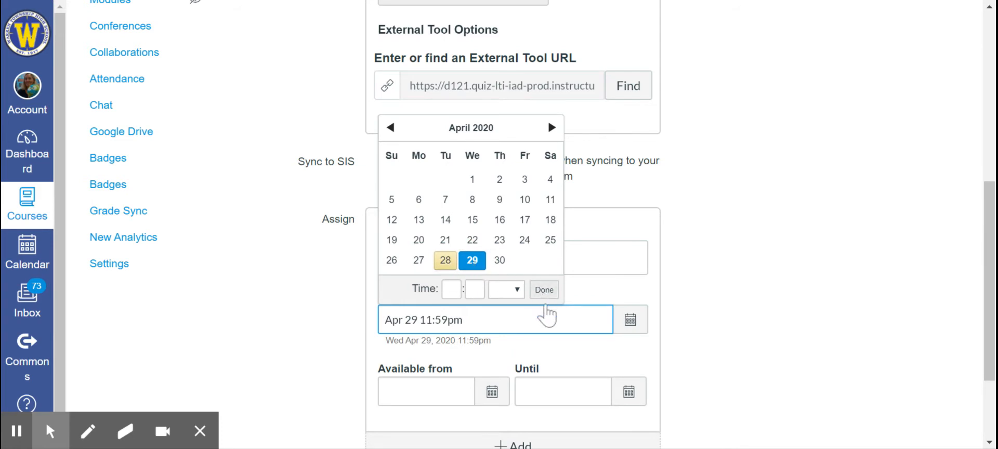
click(494, 392)
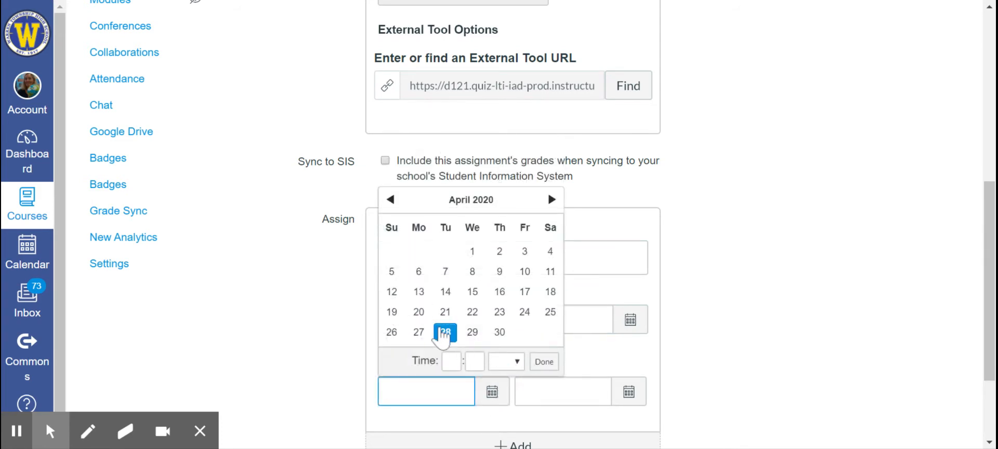
click(543, 362)
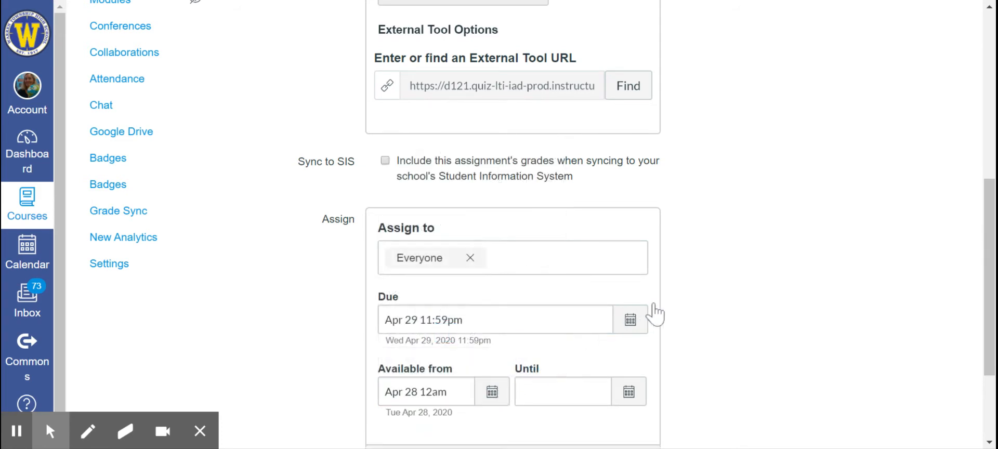
- Set the quiz's availability end to May 21 11:59pm and save the quiz without publishing it
scroll(656, 312, down, 3)
click(629, 254)
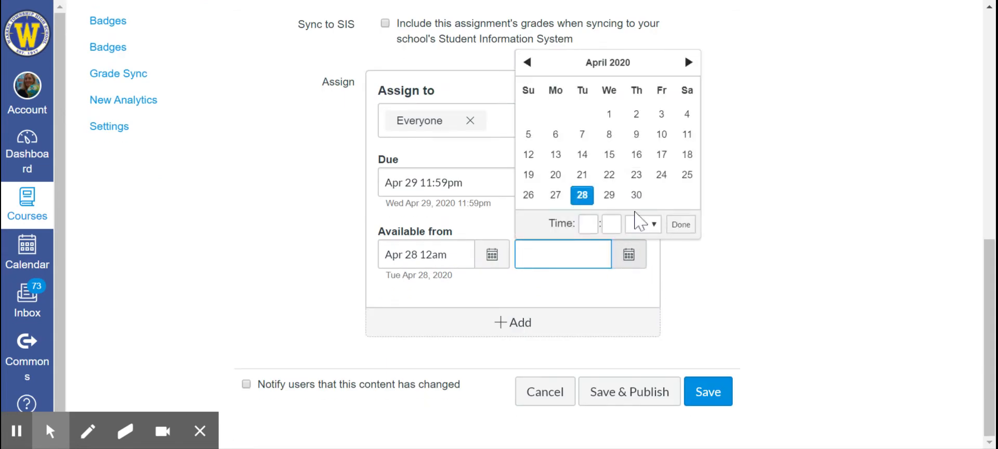
click(688, 63)
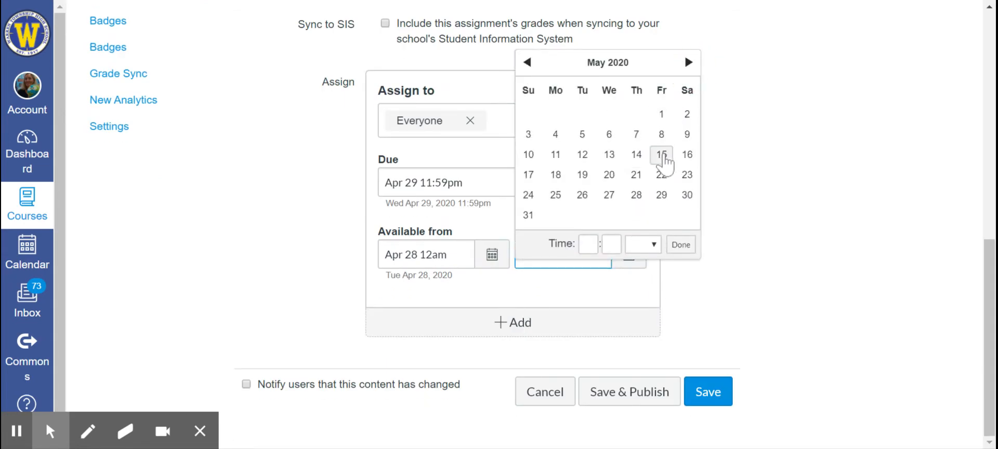
click(636, 174)
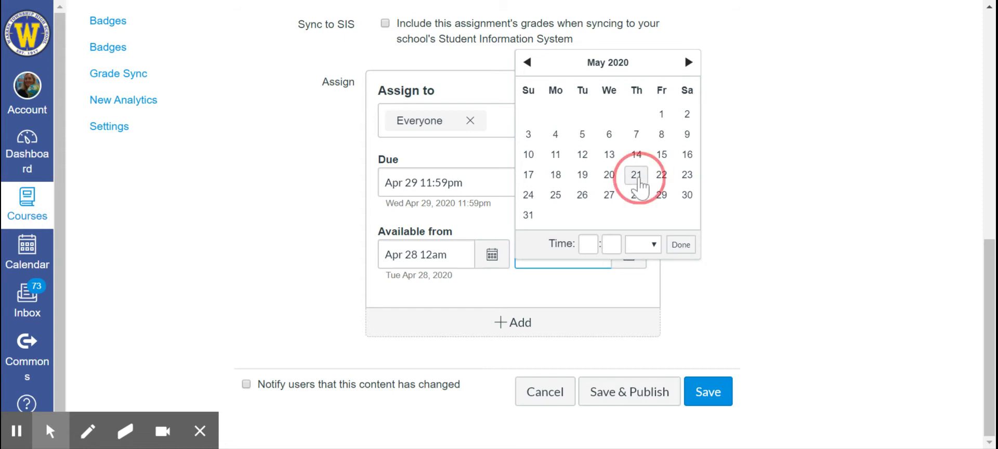
click(680, 244)
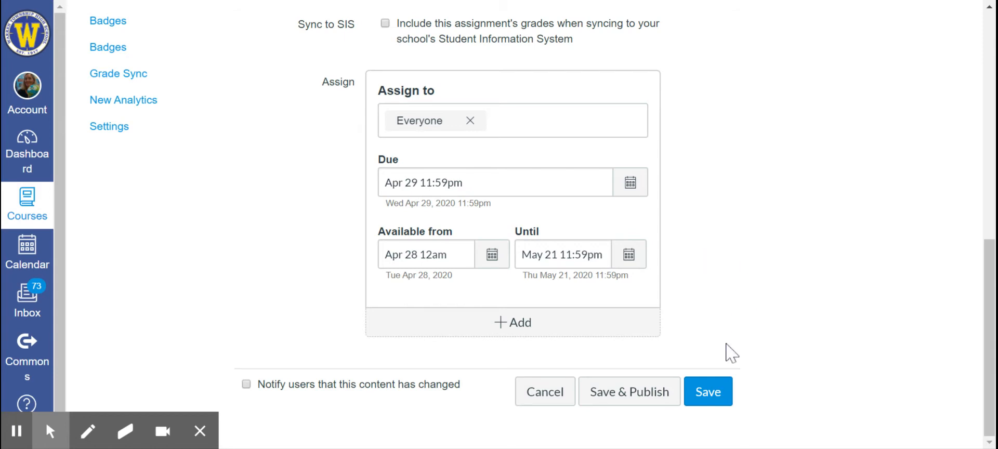
click(701, 394)
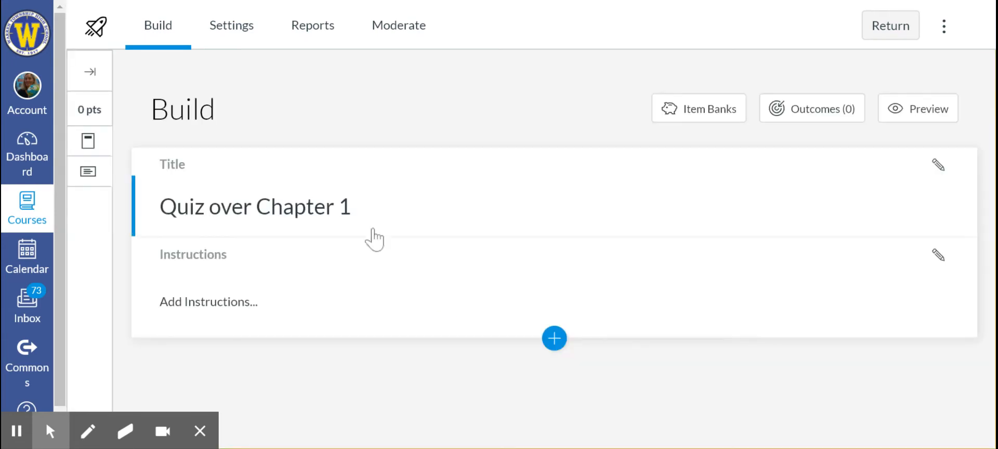
- Add the quiz instructions "Read chapter 1 then take this quiz."
click(207, 305)
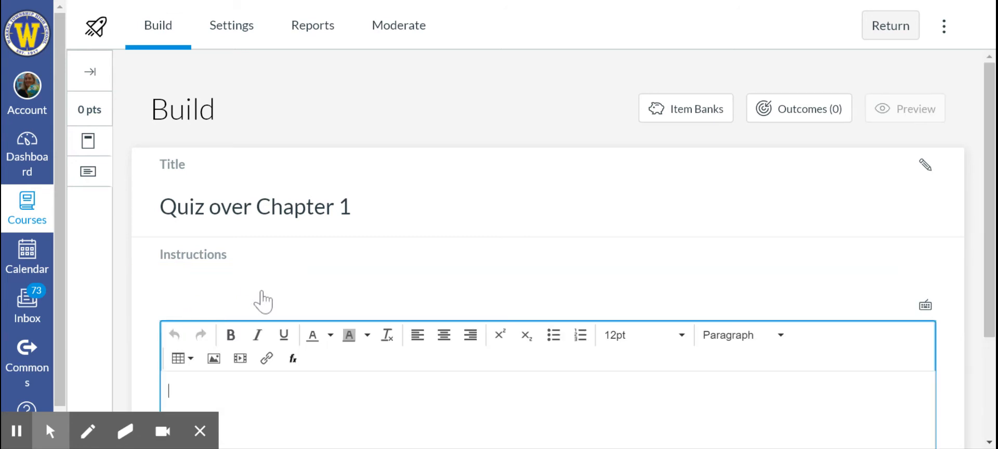
text(Read chapte)
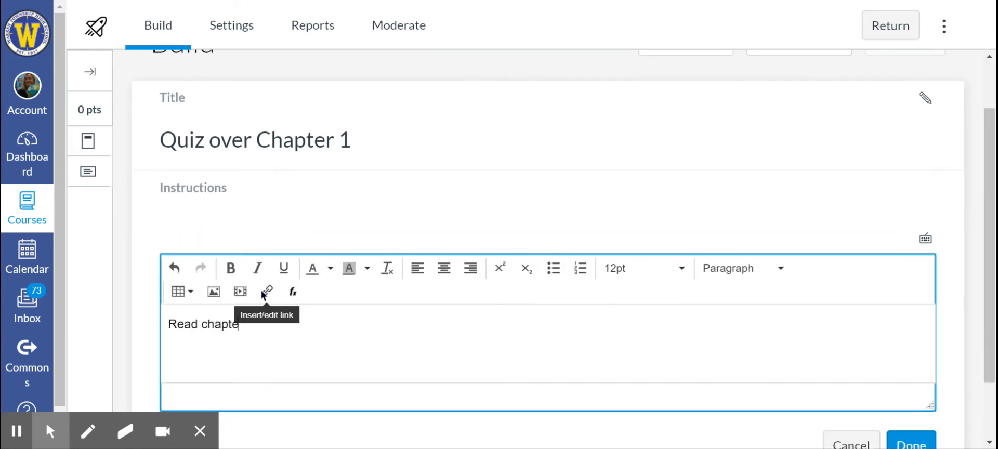
text(r 1 then take this quiz.)
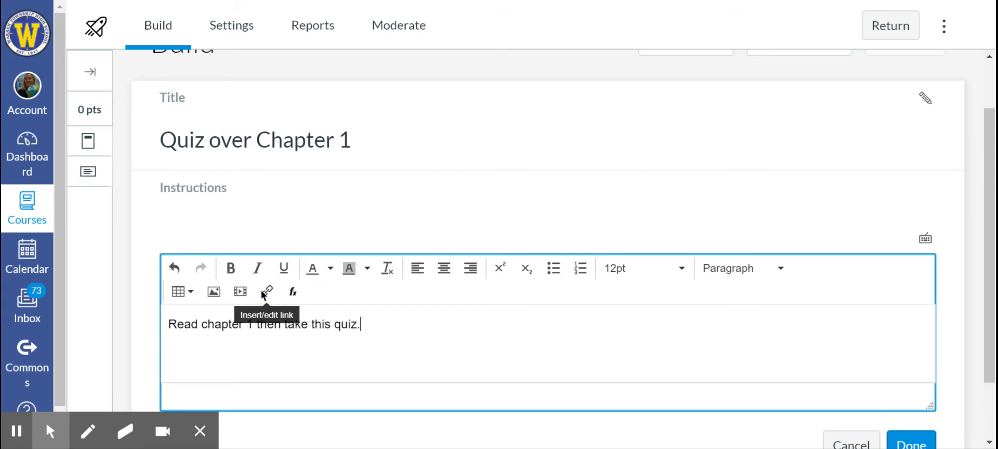
scroll(261, 290, down, 2)
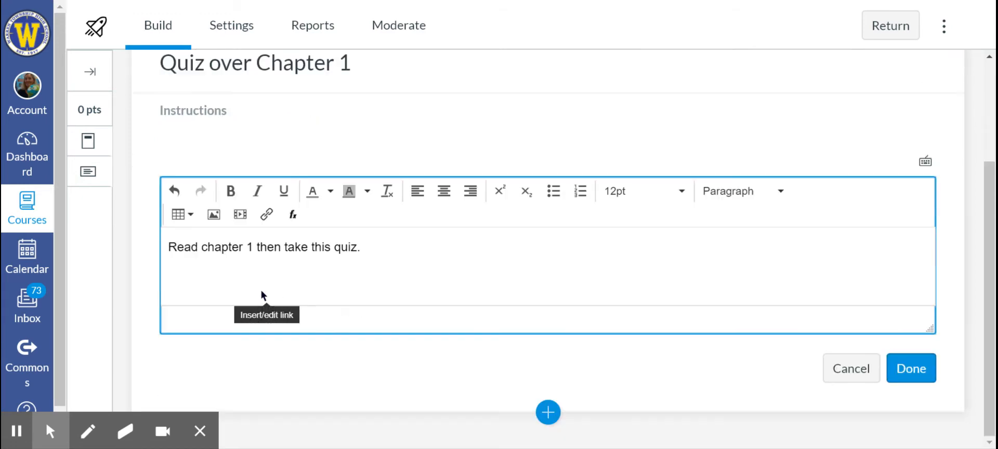
click(911, 372)
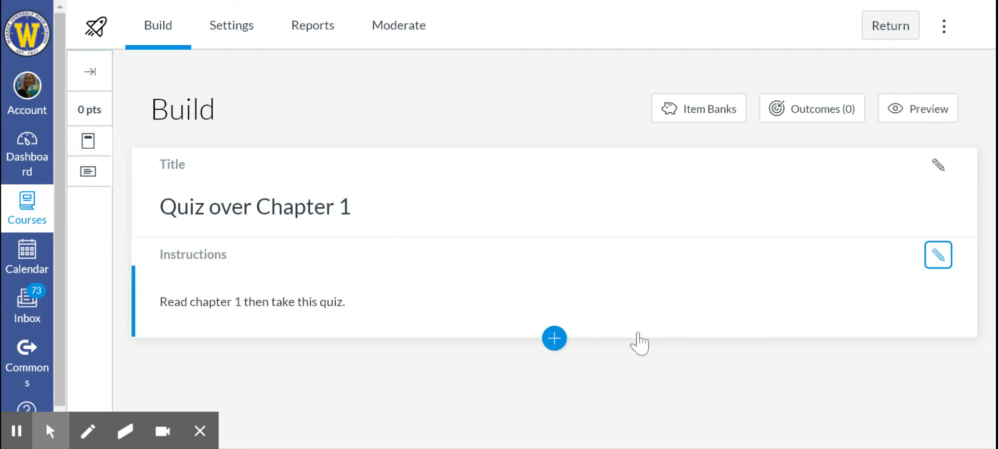
- Insert a Multiple Choice question with the stem "What month is it?"
click(551, 346)
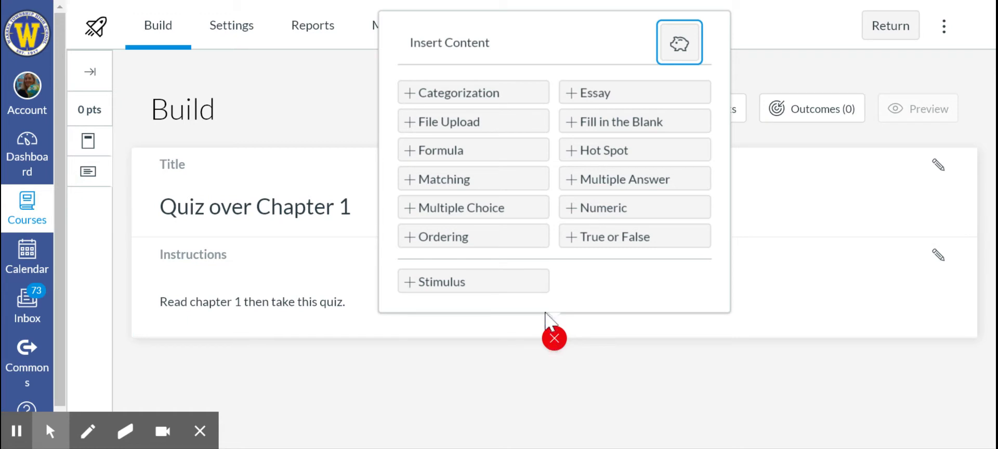
click(450, 211)
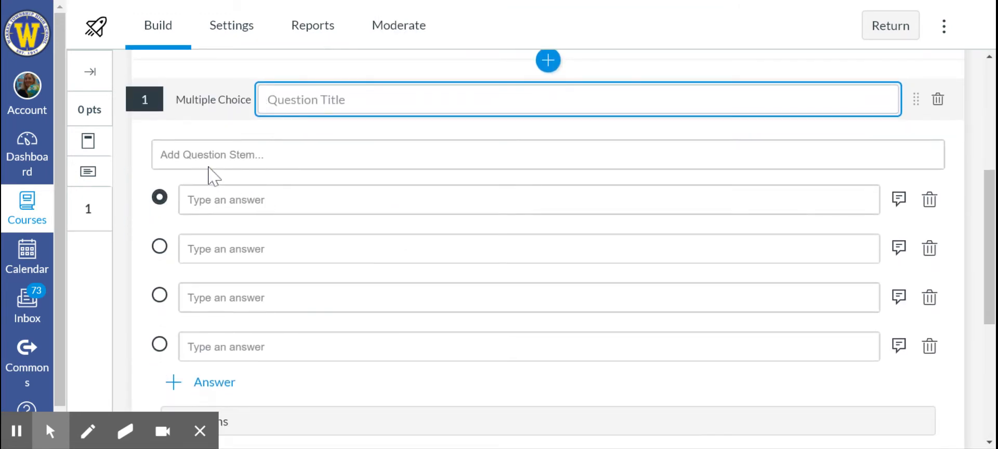
click(208, 166)
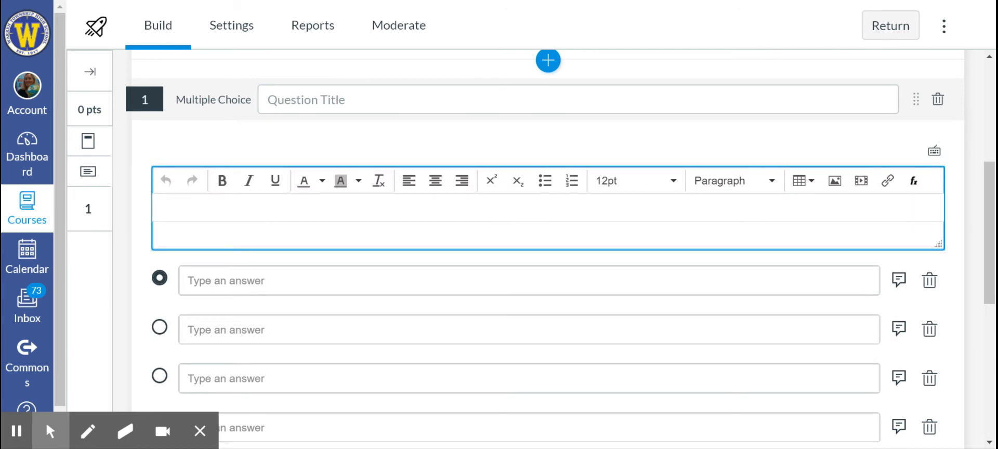
text(What month is )
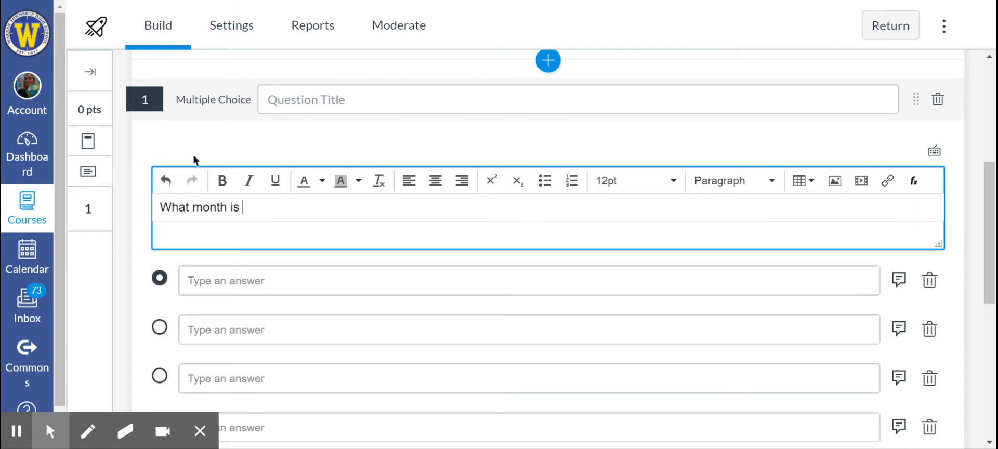
text(it?)
- Enter April, May, June and July as the four answer choices of the multiple choice question
click(200, 275)
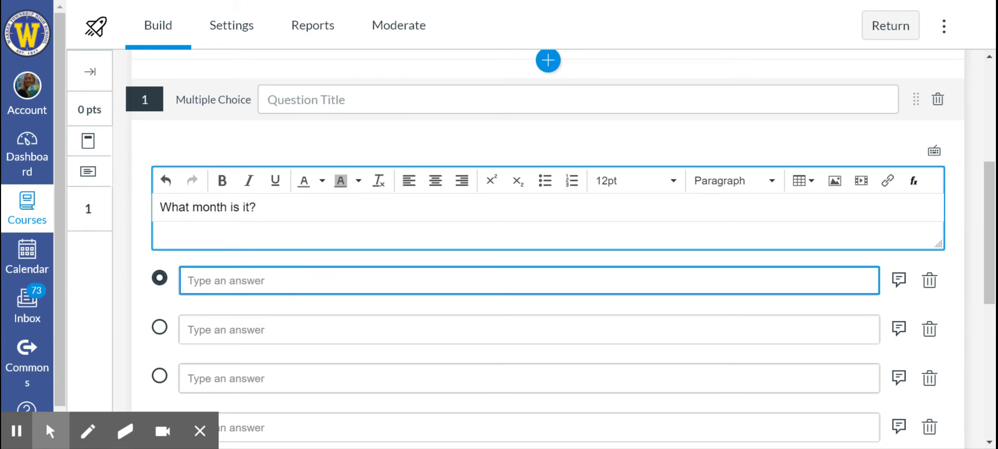
click(210, 280)
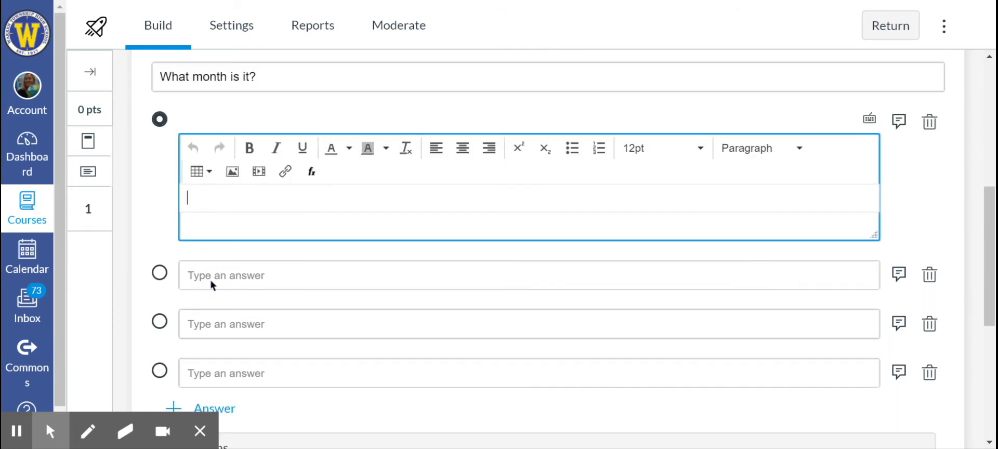
text(April)
click(212, 281)
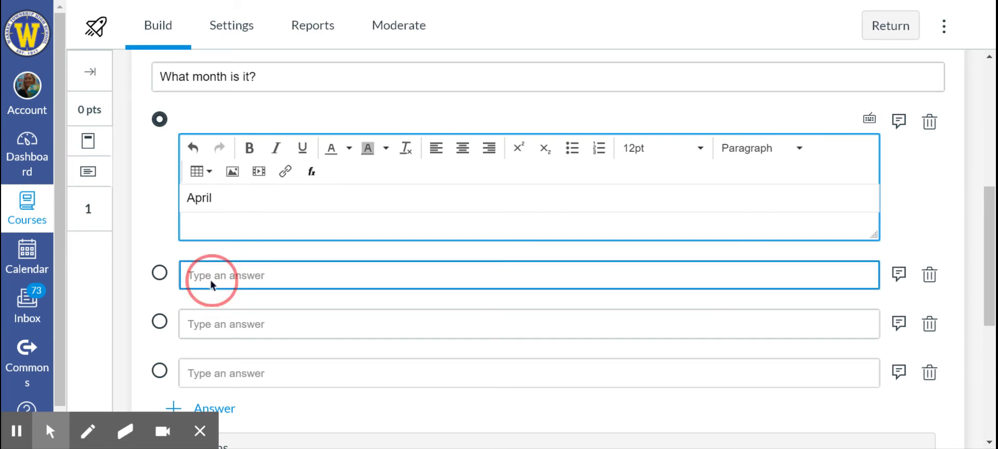
text(M)
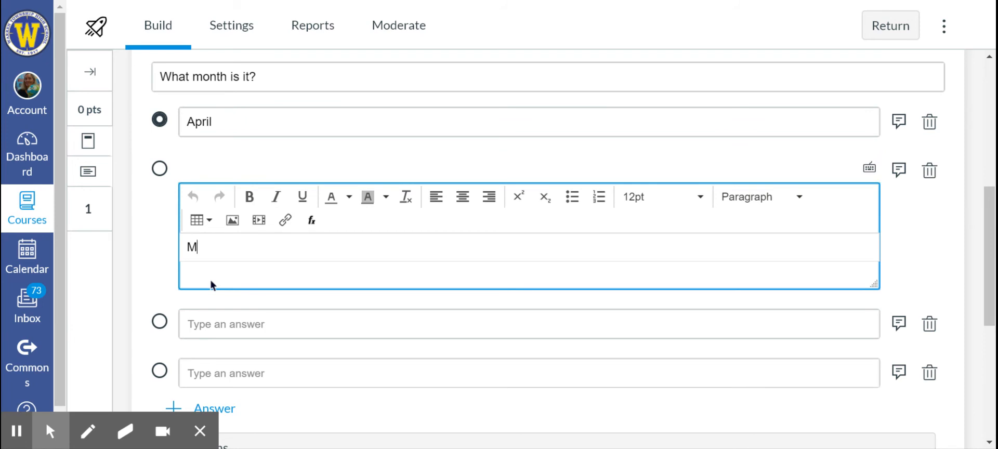
text(ay)
click(207, 325)
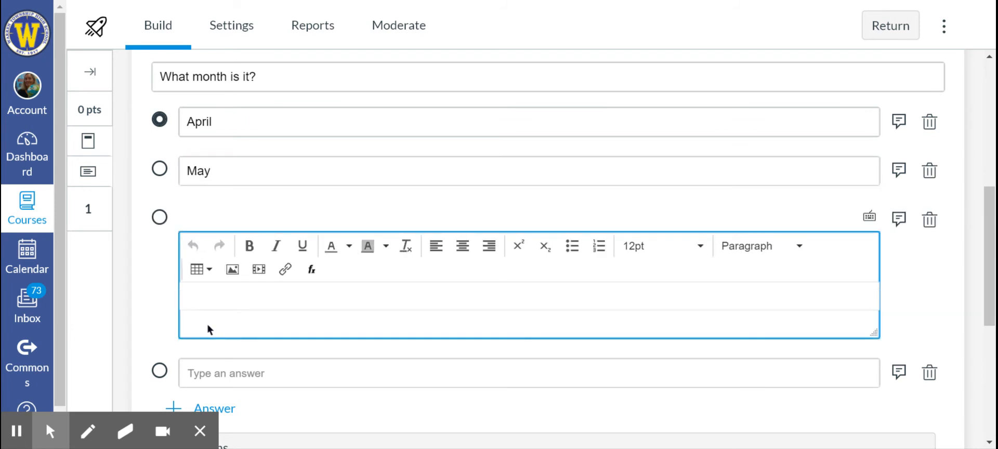
text(June)
click(218, 370)
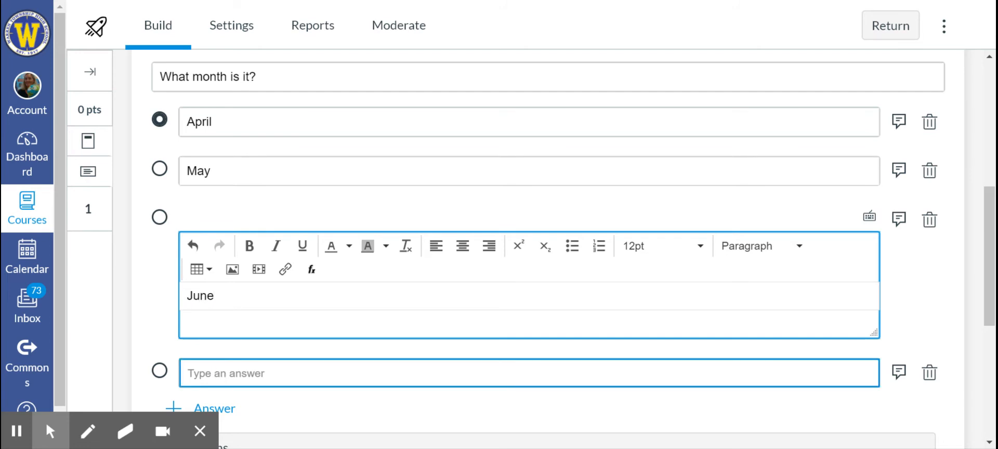
click(199, 375)
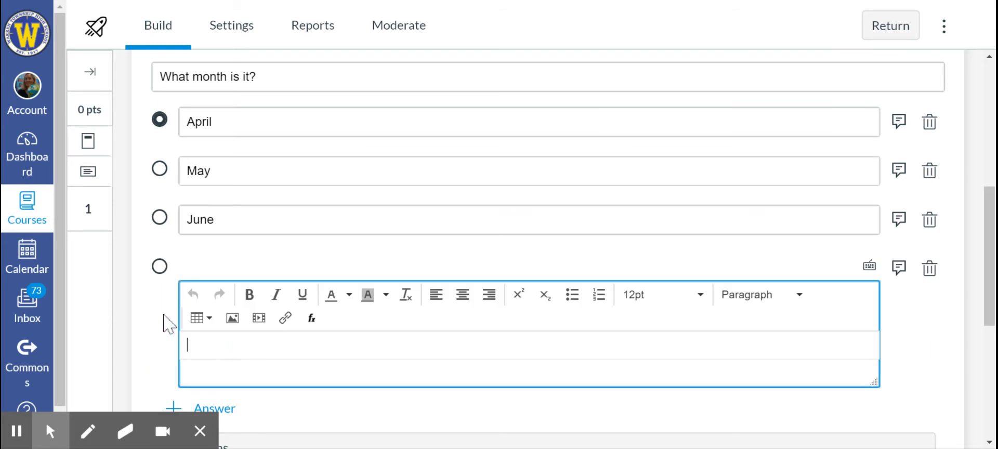
text(July)
- Turn on Shuffle Choices for the multiple choice question and review its answers
scroll(271, 315, down, 5)
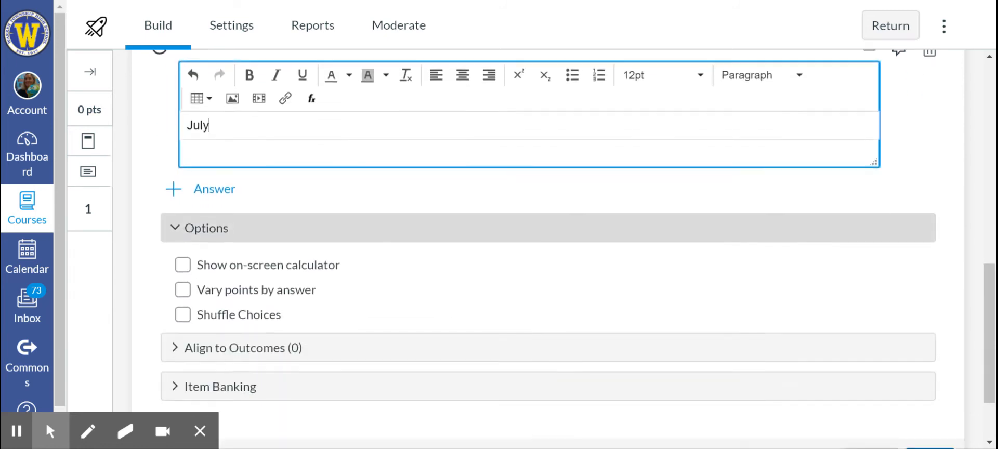
click(424, 285)
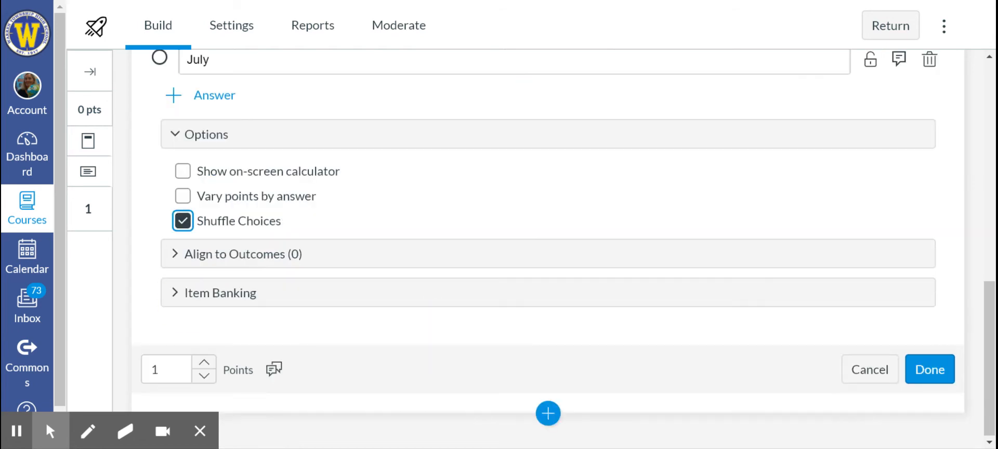
scroll(424, 278, up, 5)
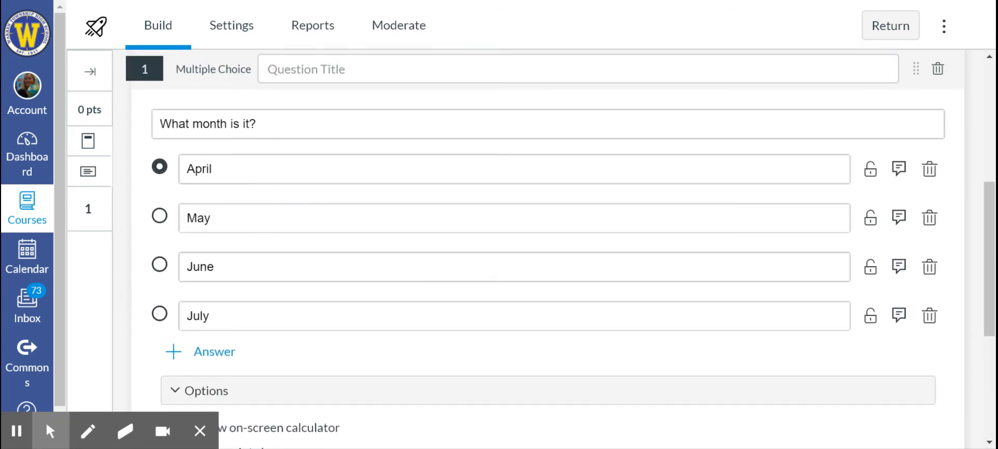
- Try the Vary points by answer option, examine the point fields beside the answers, and turn the option off again
scroll(271, 174, down, 5)
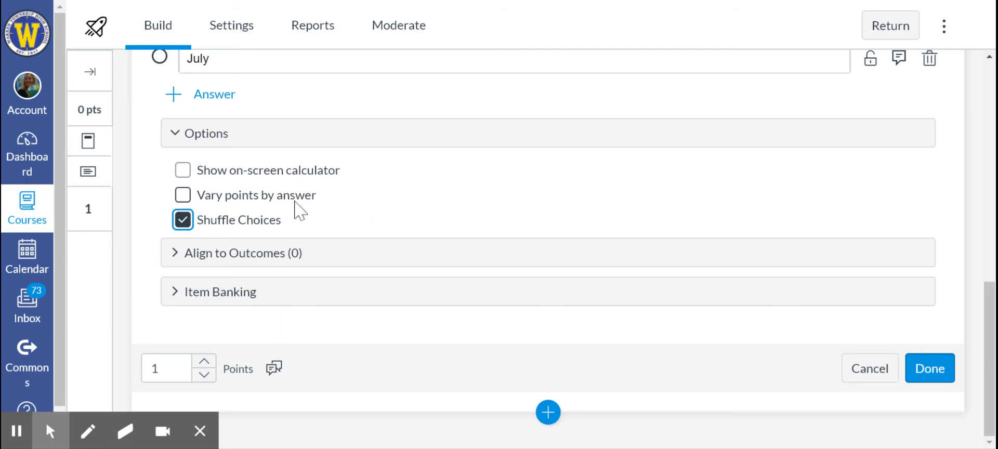
click(182, 196)
scroll(446, 207, up, 6)
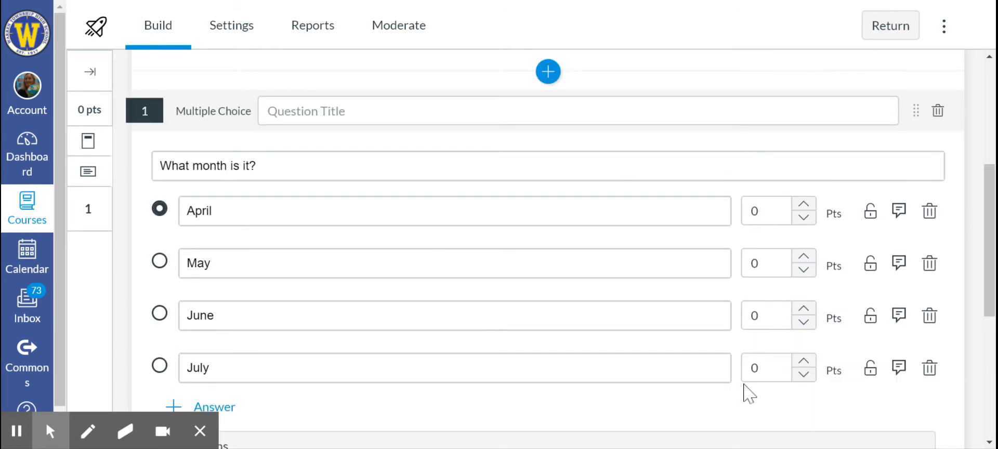
scroll(743, 387, down, 1)
scroll(741, 380, down, 2)
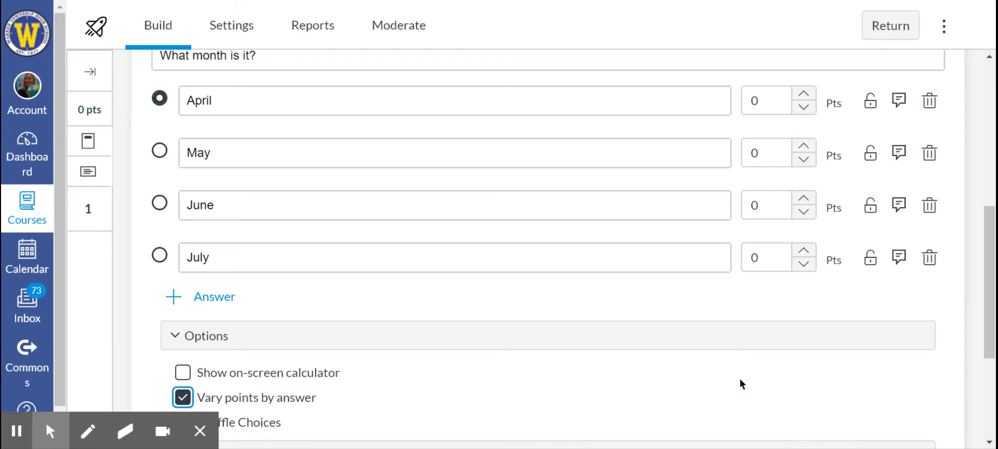
scroll(740, 381, down, 4)
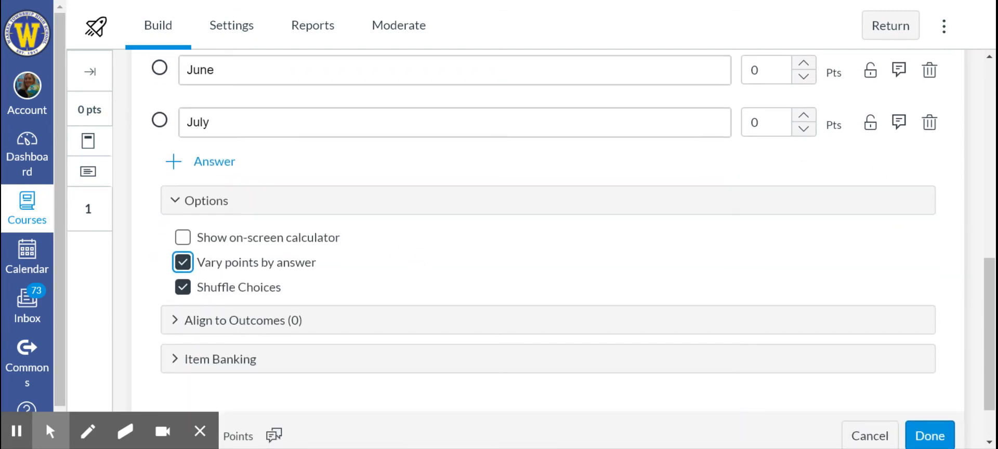
click(183, 266)
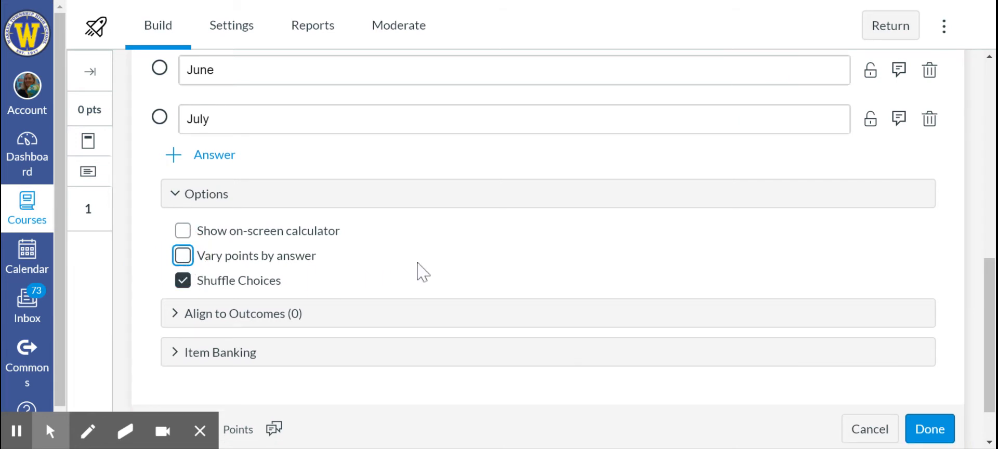
- Finish editing the multiple choice question and save it
scroll(416, 261, down, 1)
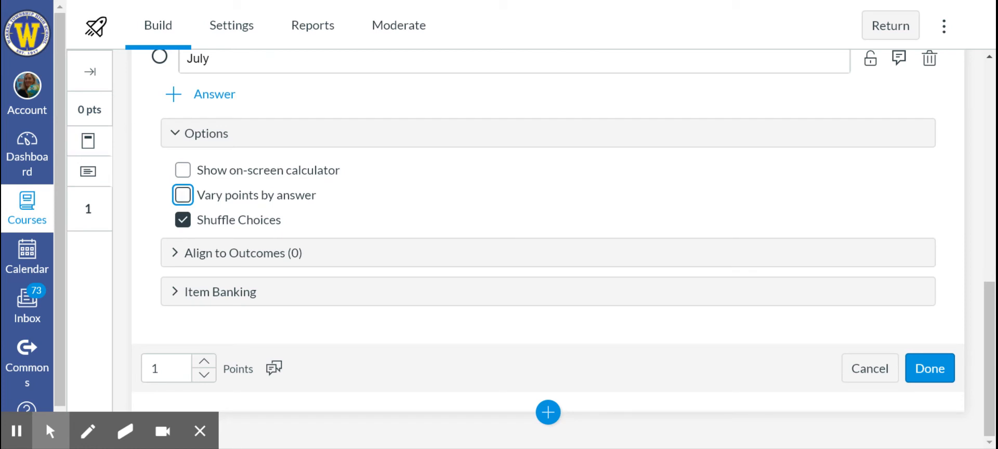
click(933, 372)
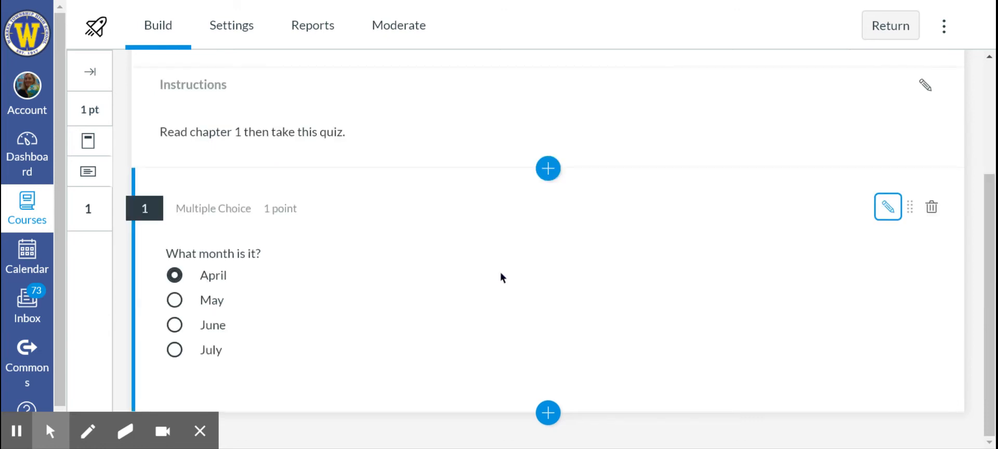
- Insert an Essay question after the multiple choice question with the prompt "How is your day going?"
click(548, 416)
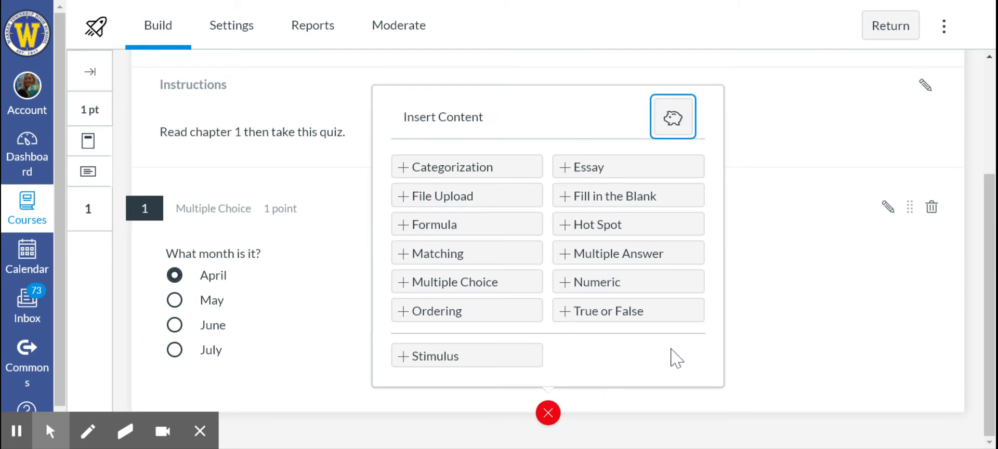
click(576, 170)
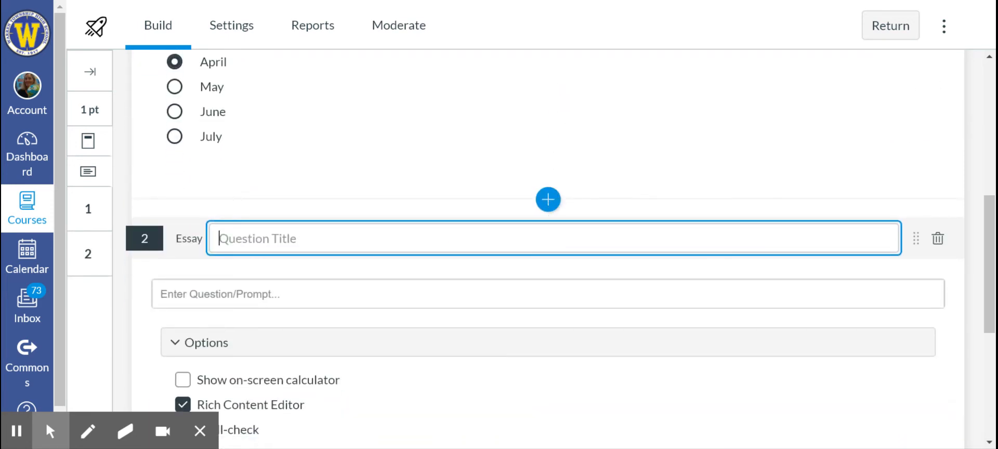
click(547, 294)
scroll(548, 296, down, 2)
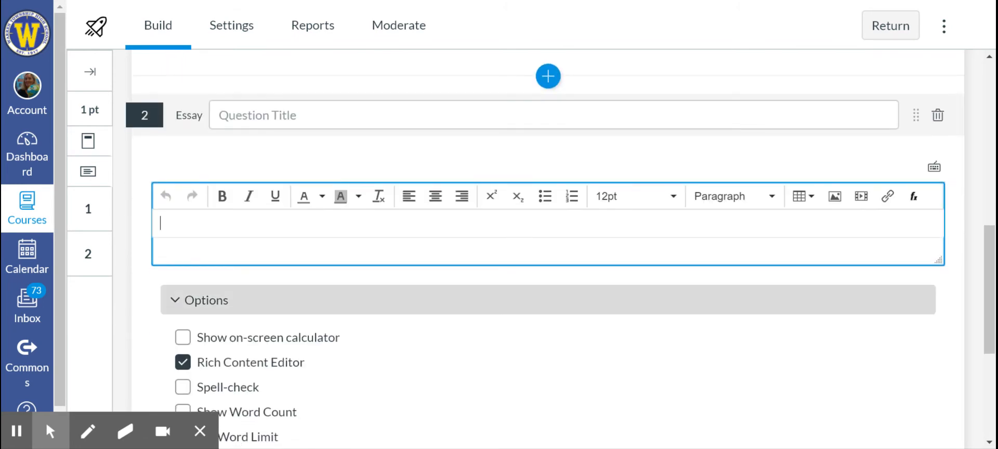
text(How is your da)
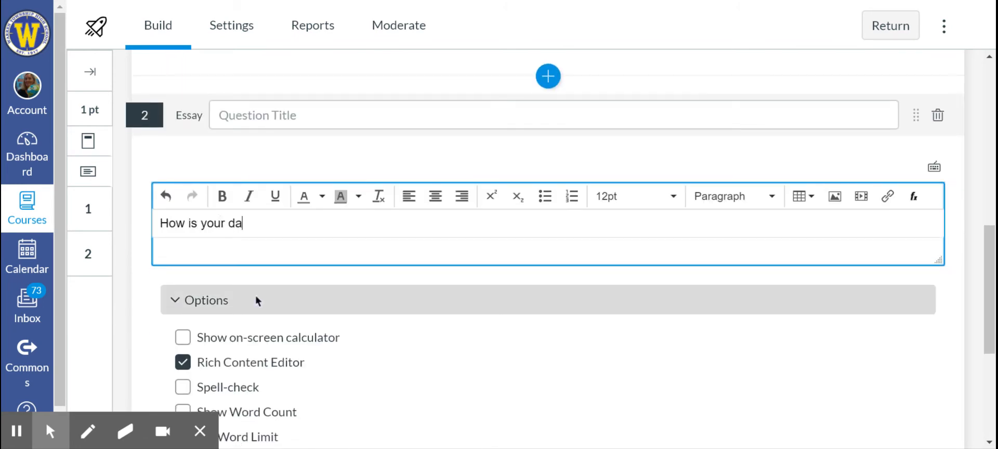
text(y going?)
- Enable Spell-check, Show Word Count and Set Word Limit for the essay question, with a maximum of 100 words
scroll(254, 295, down, 3)
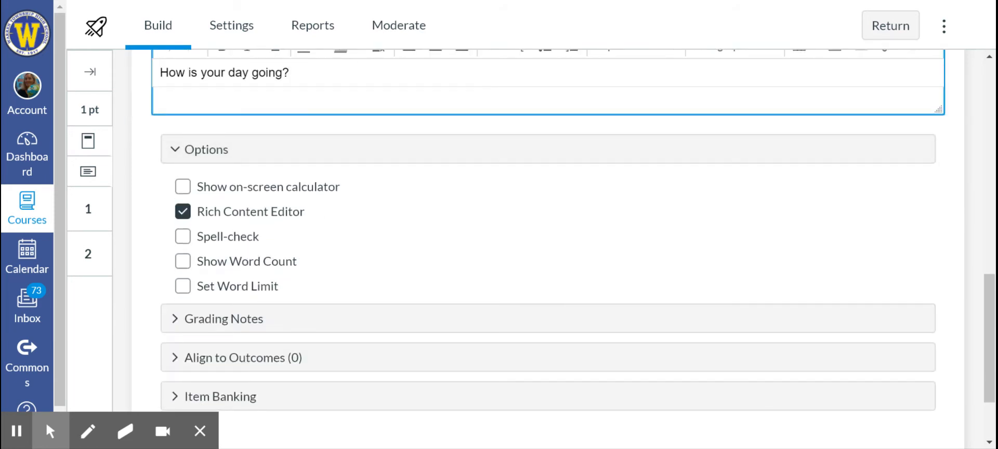
click(183, 237)
scroll(183, 247, down, 2)
click(183, 179)
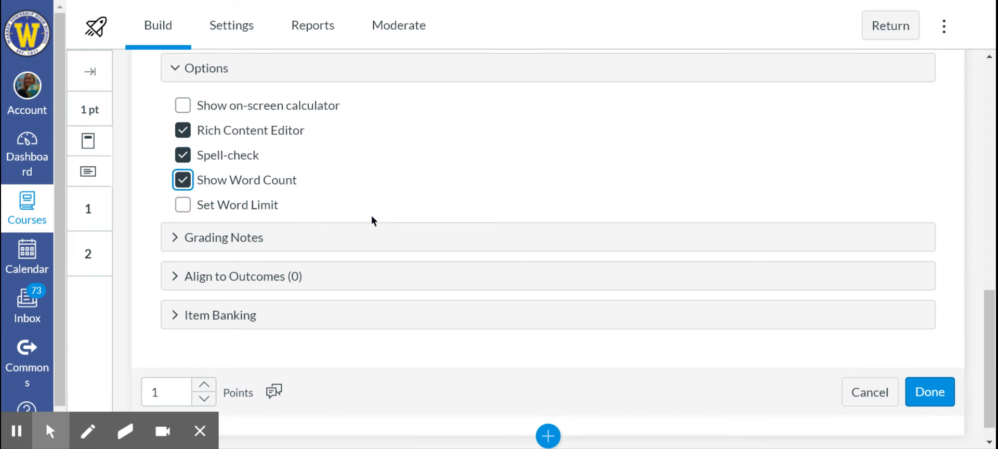
click(180, 210)
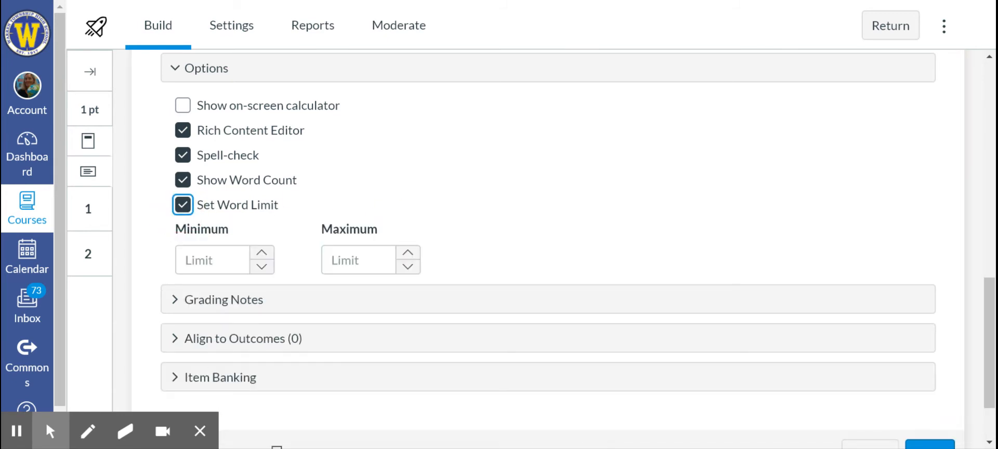
click(359, 260)
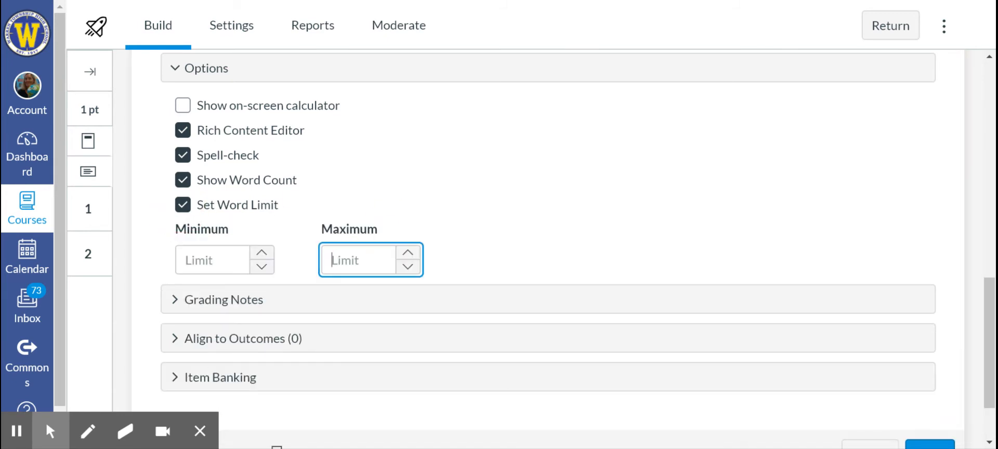
text(100)
- Expand the essay question's Grading Notes, leave them blank, and save the question
click(207, 301)
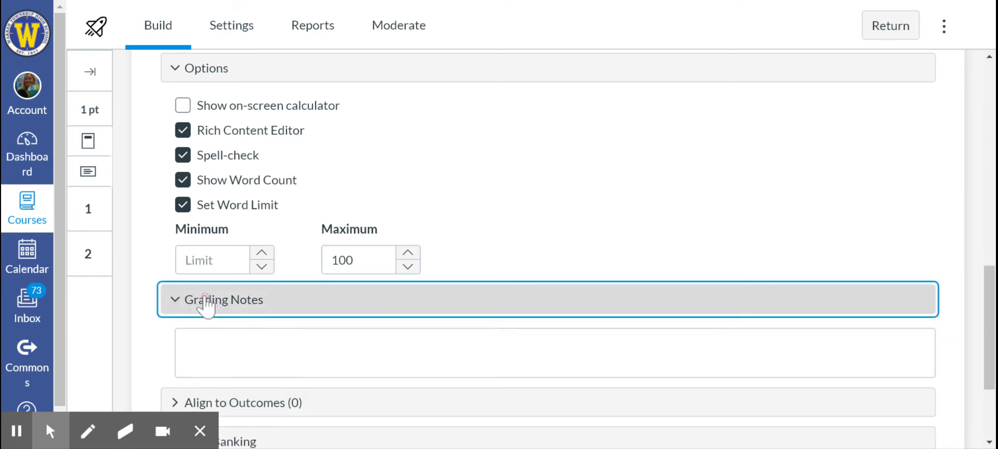
scroll(206, 306, down, 2)
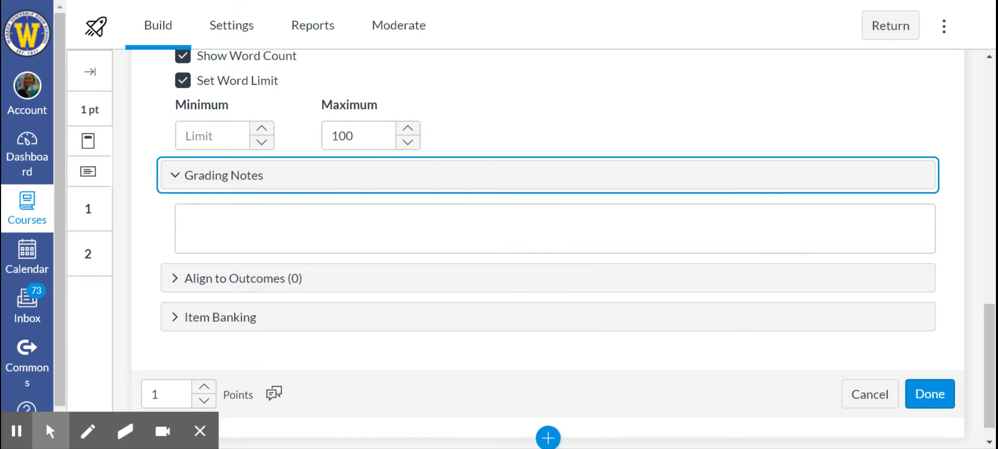
scroll(505, 305, down, 1)
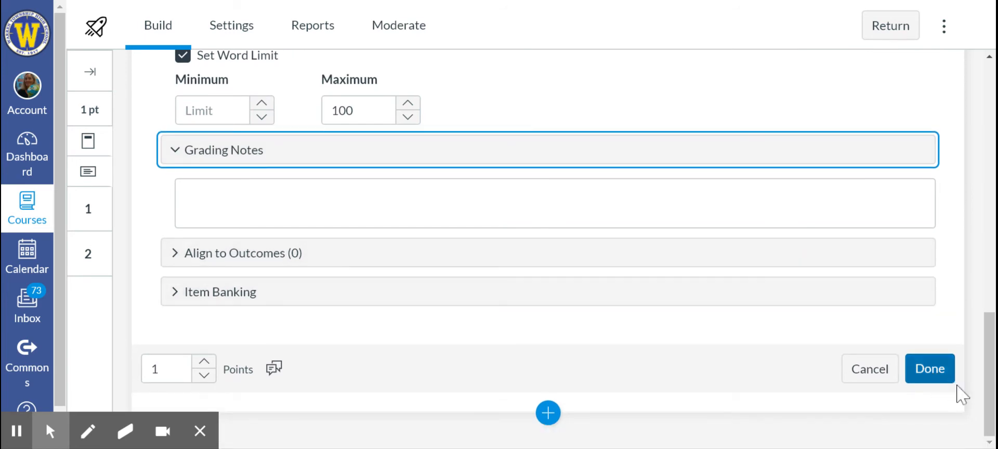
click(941, 378)
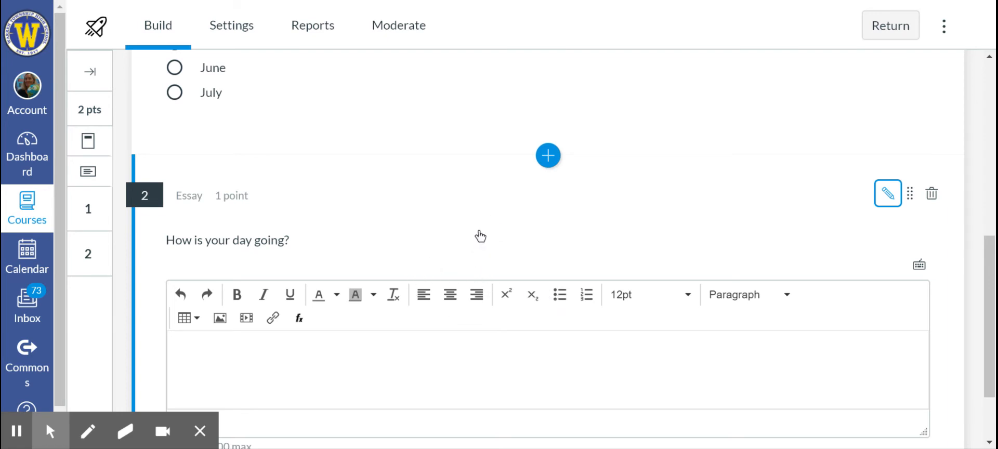
- Insert a Fill in the Blank question below the essay question
scroll(480, 237, down, 2)
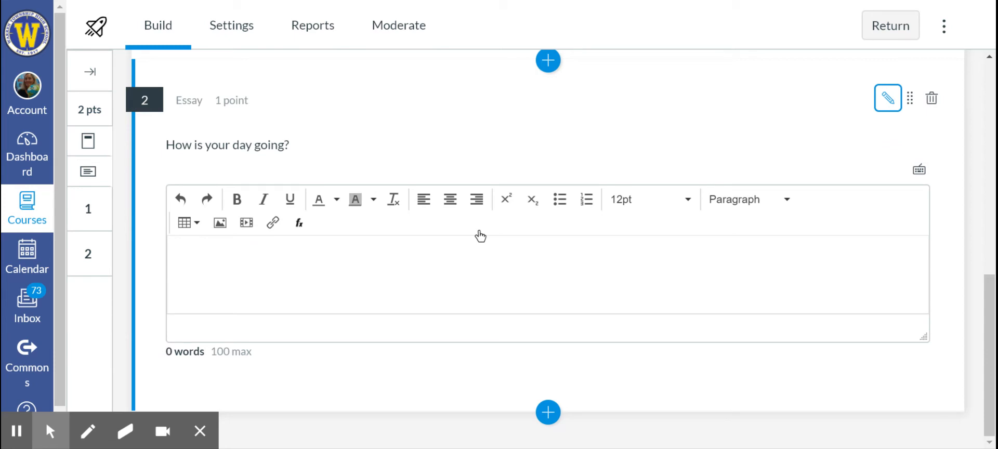
click(548, 413)
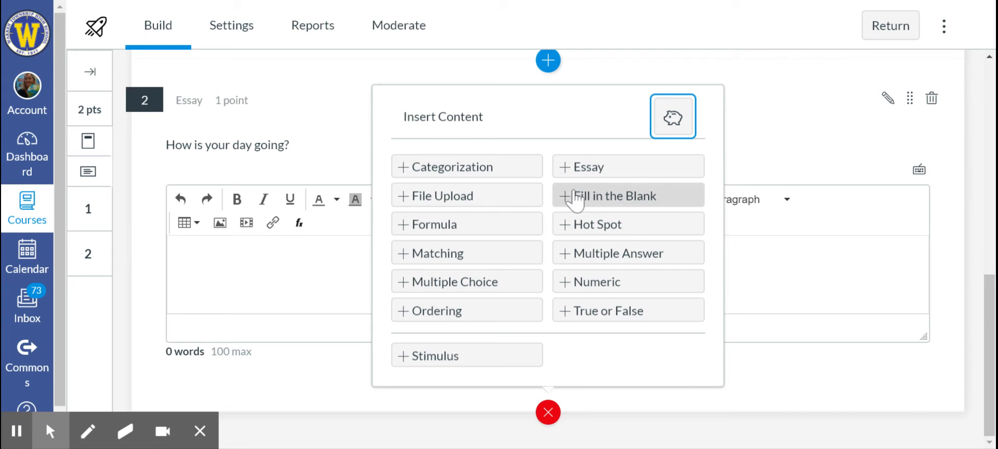
click(576, 198)
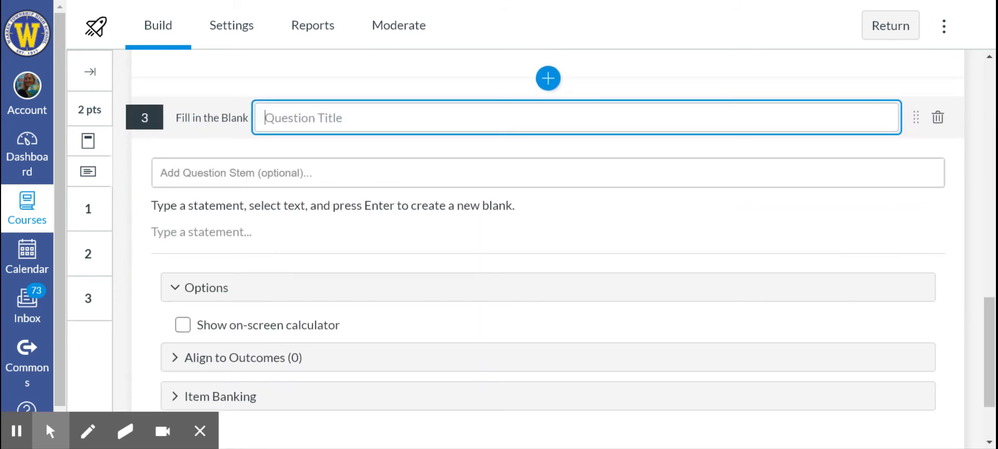
key(Tab)
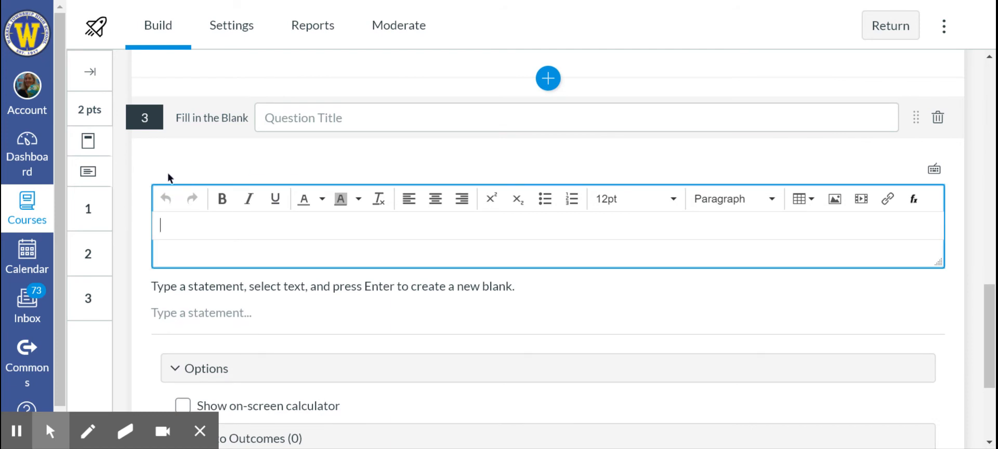
text(The current year)
key(BackSpace)
key(BackSpace)
key(BackSpace)
key(BackSpace)
key(BackSpace)
key(BackSpace)
key(BackSpace)
key(BackSpace)
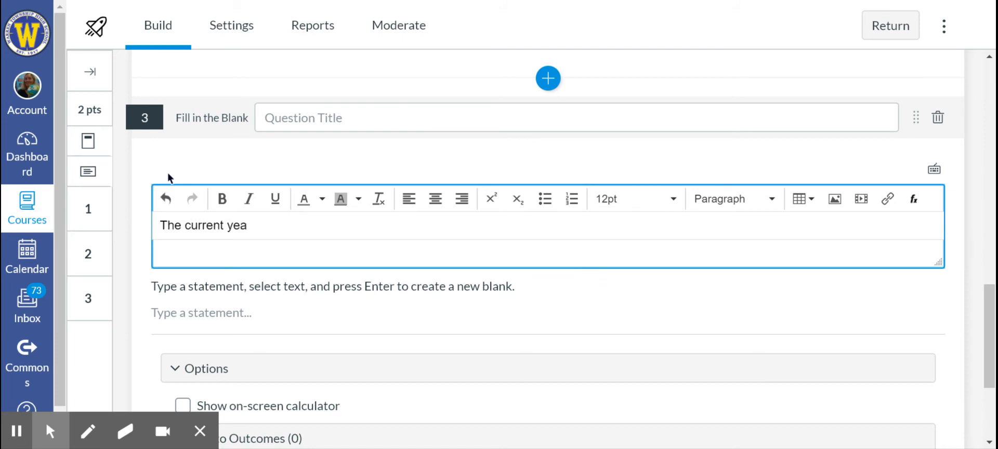
key(BackSpace)
key(BackSpace)
key(BackSpace)
key(BackSpace)
key(BackSpace)
key(BackSpace)
key(BackSpace)
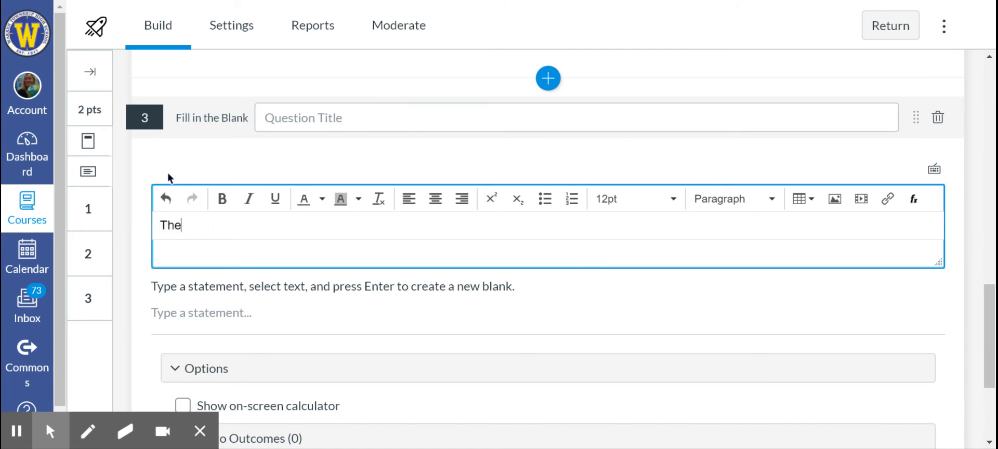
key(BackSpace)
- Enter "What day is it?" as the question stem of the Fill in the Blank question
text(What day is it?)
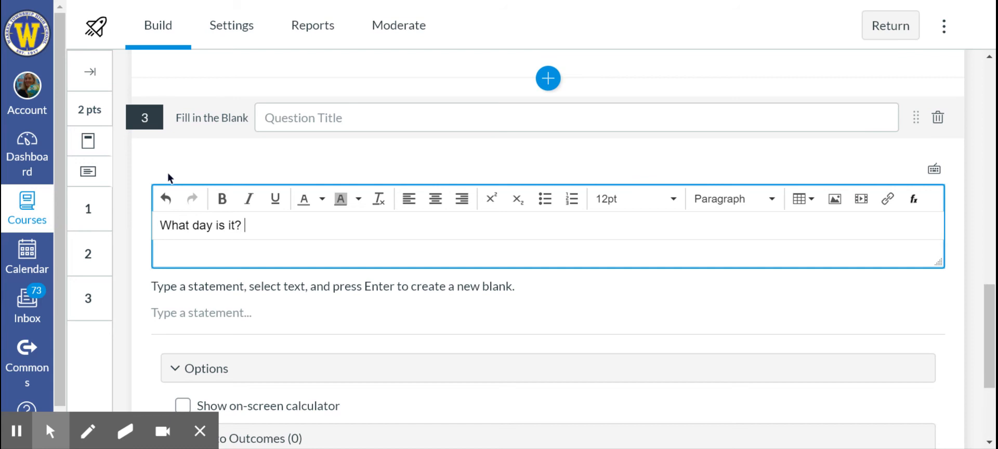
- Try to create a blank from the word "Tuesday" inside the question stem, and remove the leftover line break
scroll(168, 177, down, 1)
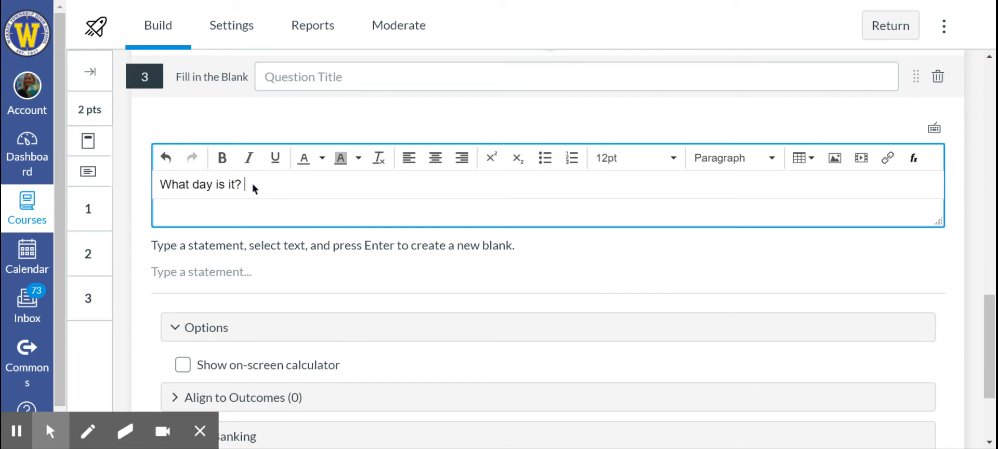
text(Tuesday)
drag(246, 185, 294, 184)
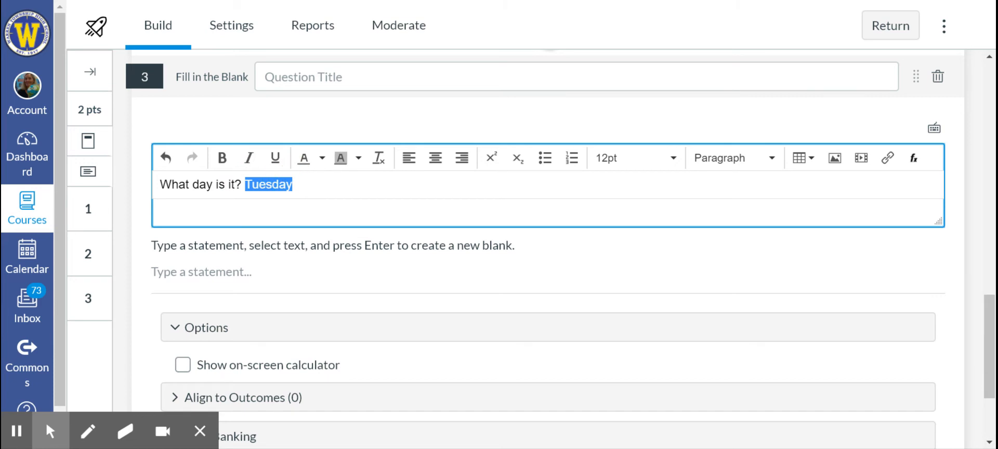
key(Return)
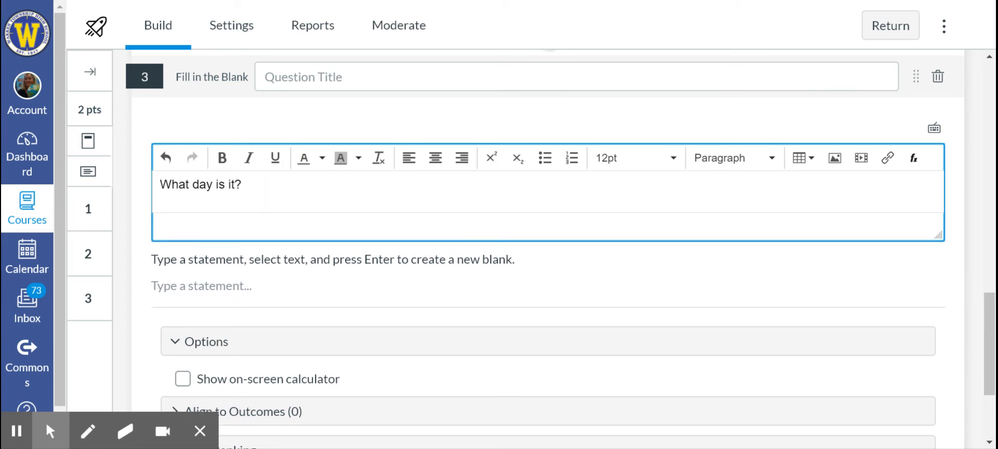
click(294, 185)
key(Delete)
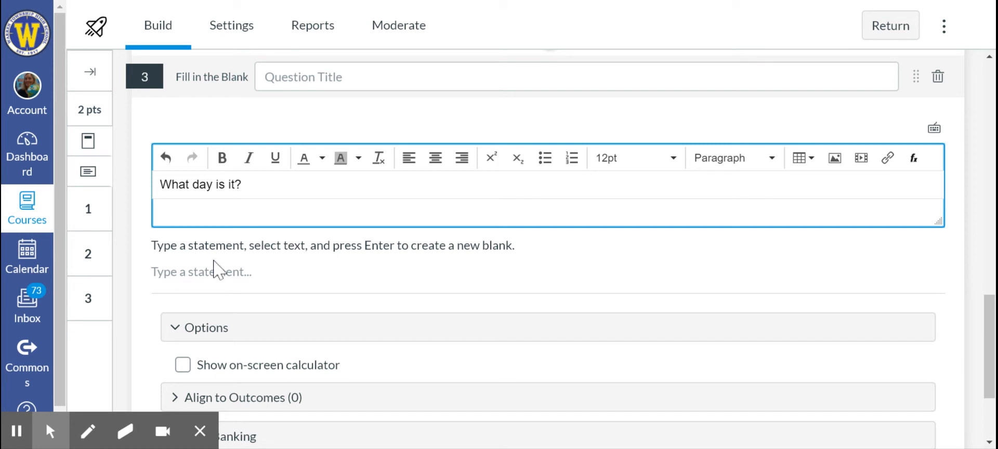
- Enter "Tuesday" as the statement below the question stem and turn the whole word into a blank
click(186, 279)
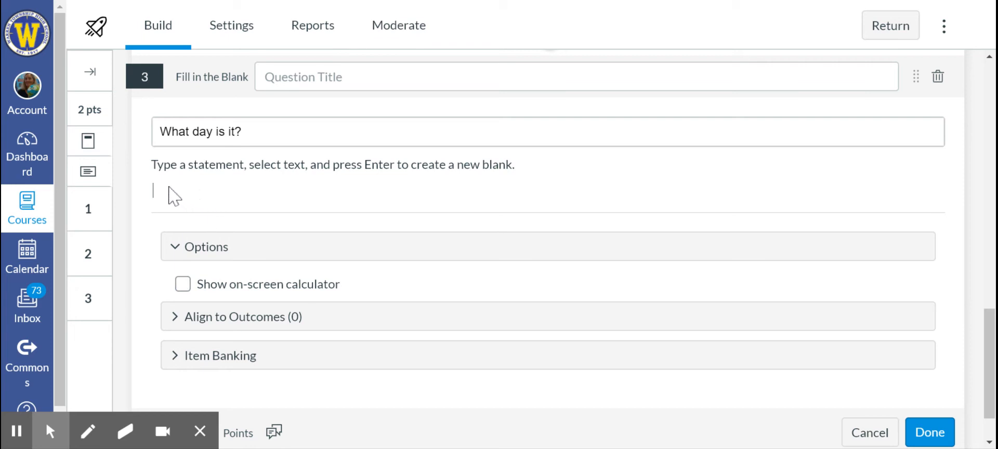
text(Tuesday)
click(152, 193)
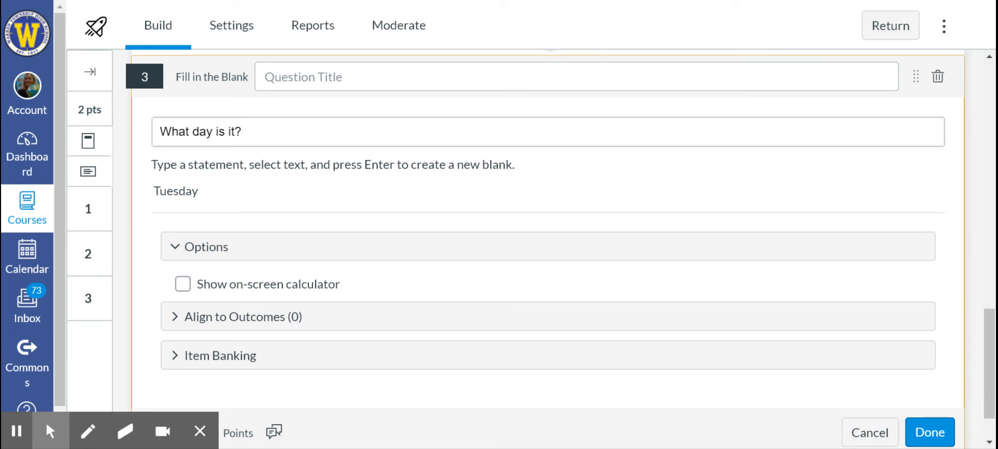
drag(198, 193, 151, 193)
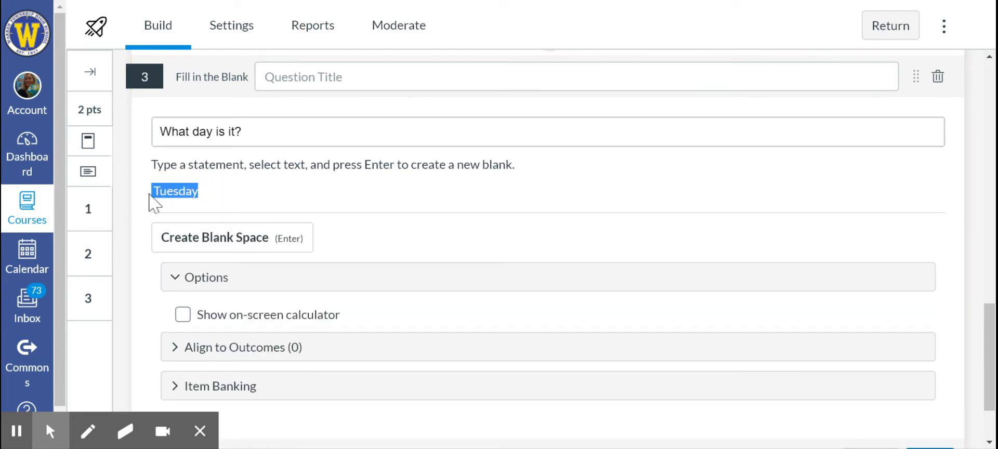
key(Return)
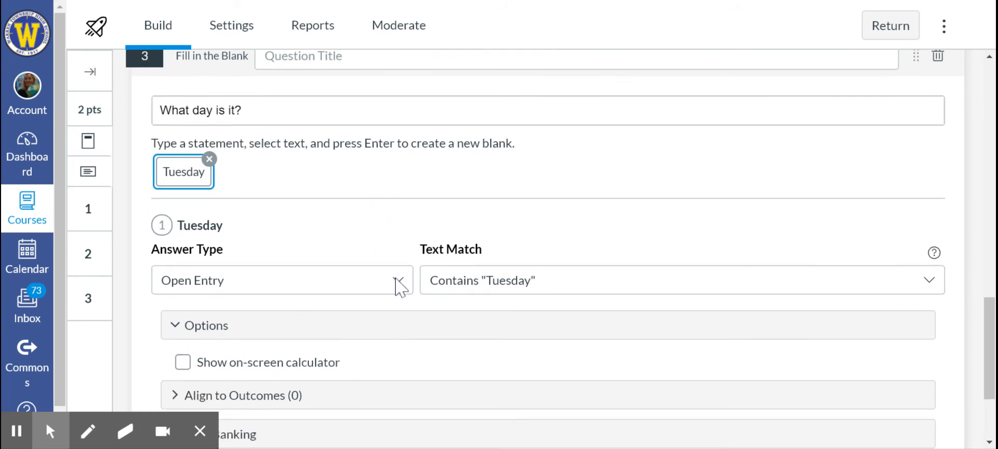
- Keep the blank's Answer Type as Open Entry, set Text Match to Close Enough with Spelling Only (Ignore Case), and save the question
click(398, 283)
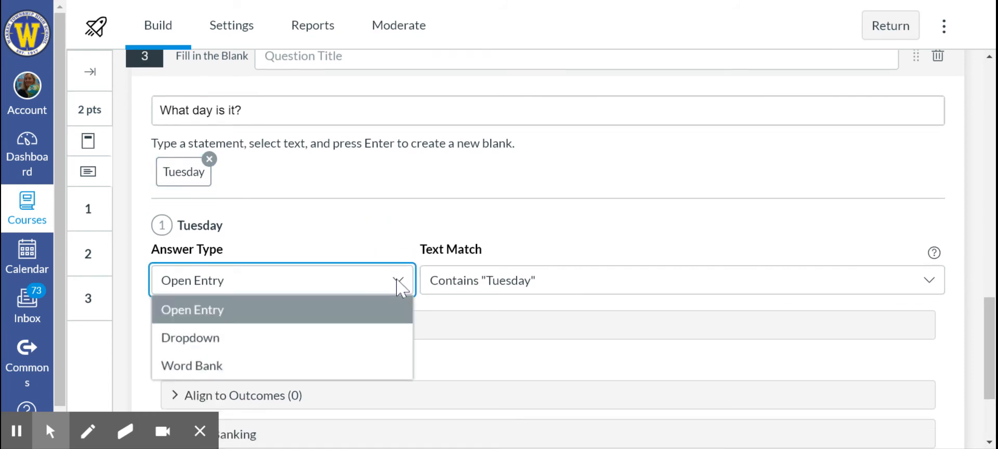
click(398, 284)
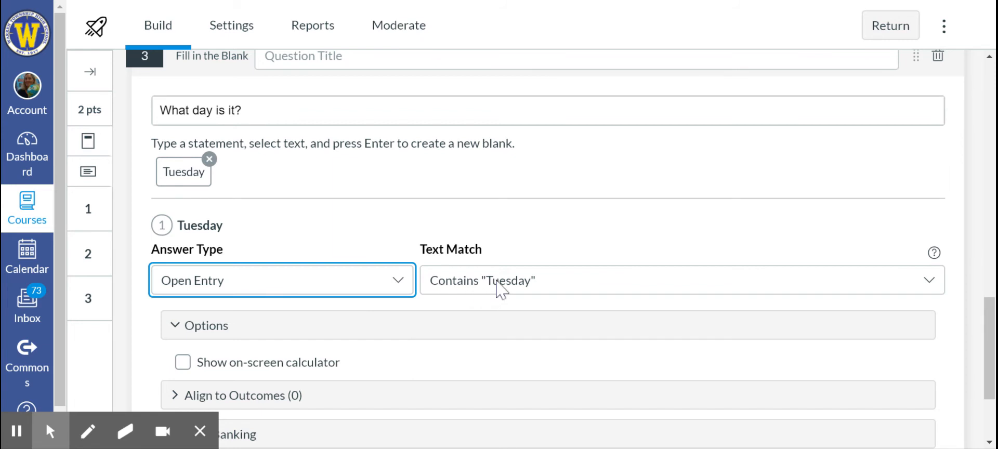
click(531, 291)
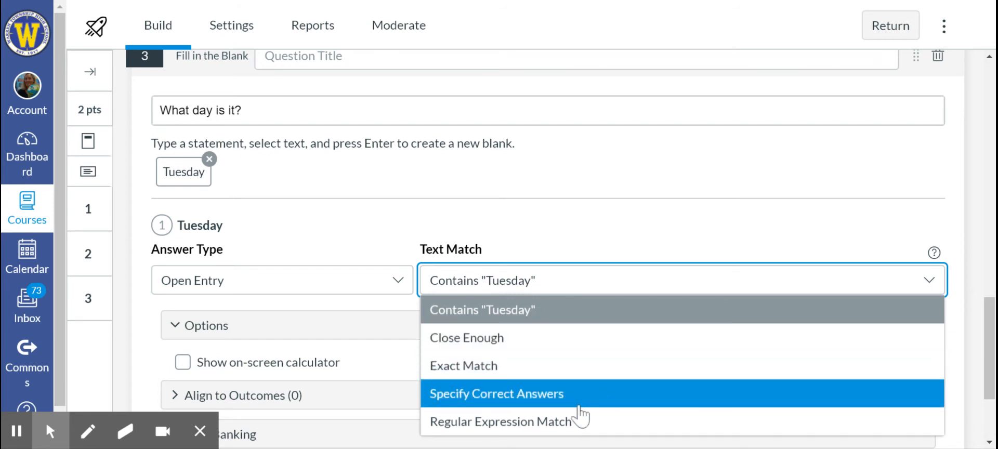
click(492, 343)
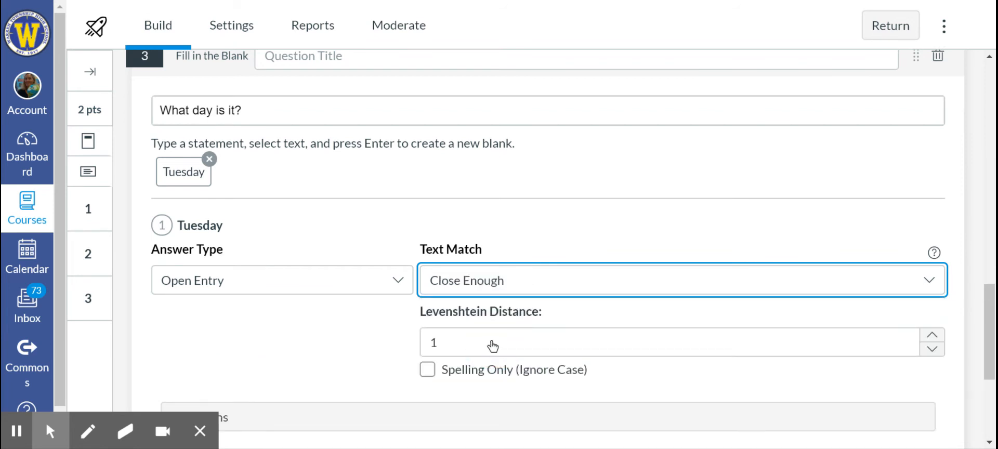
scroll(492, 344, down, 1)
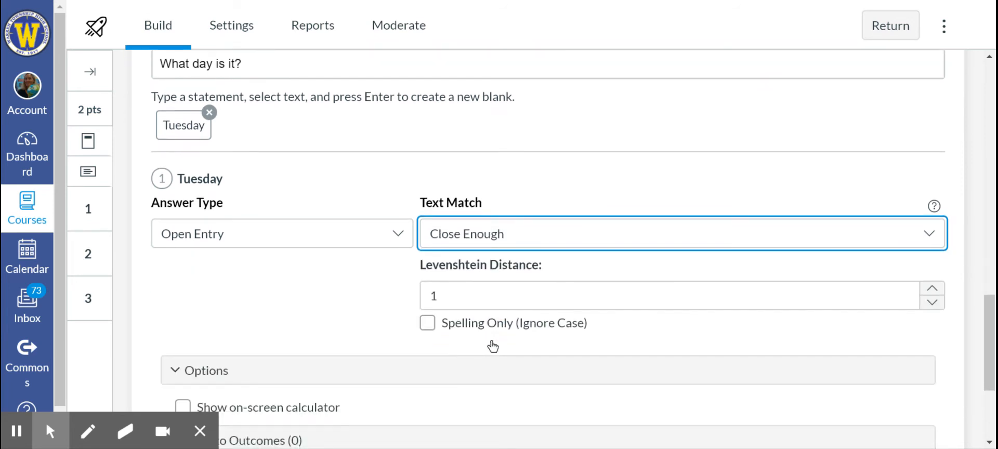
click(422, 327)
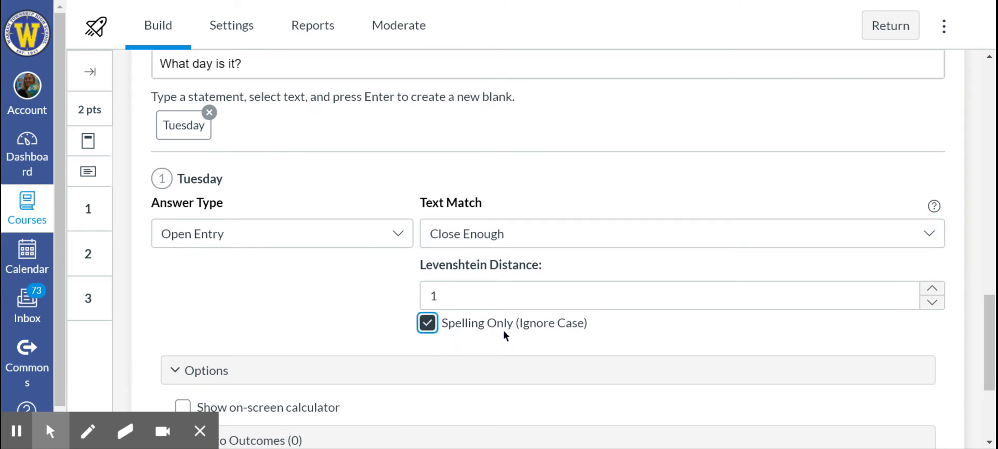
scroll(503, 329, down, 2)
scroll(503, 329, down, 2)
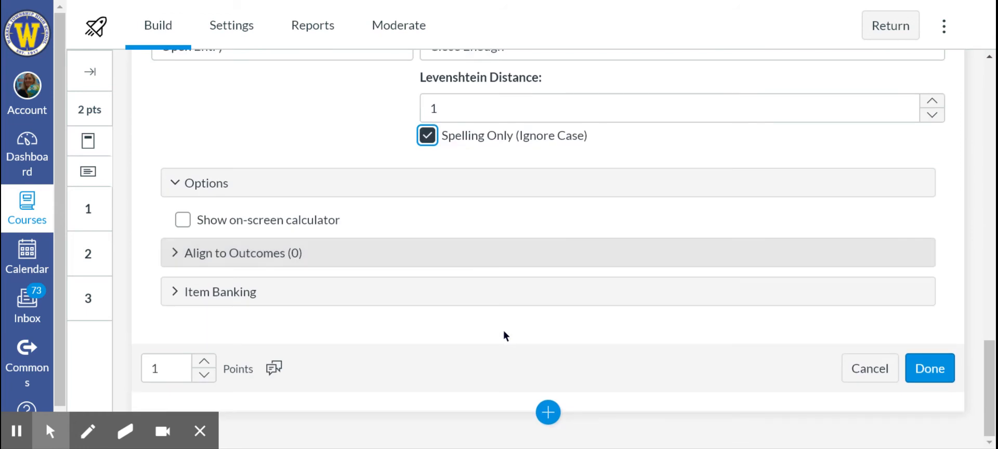
click(918, 371)
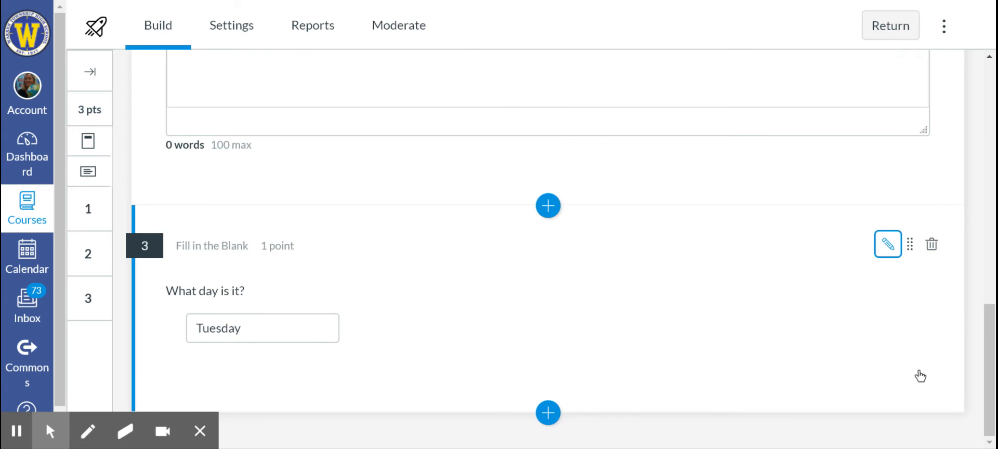
- Leave the quiz builder and open the details of "Quiz over Chapter 1" for editing from the course's quiz list
scroll(763, 284, up, 10)
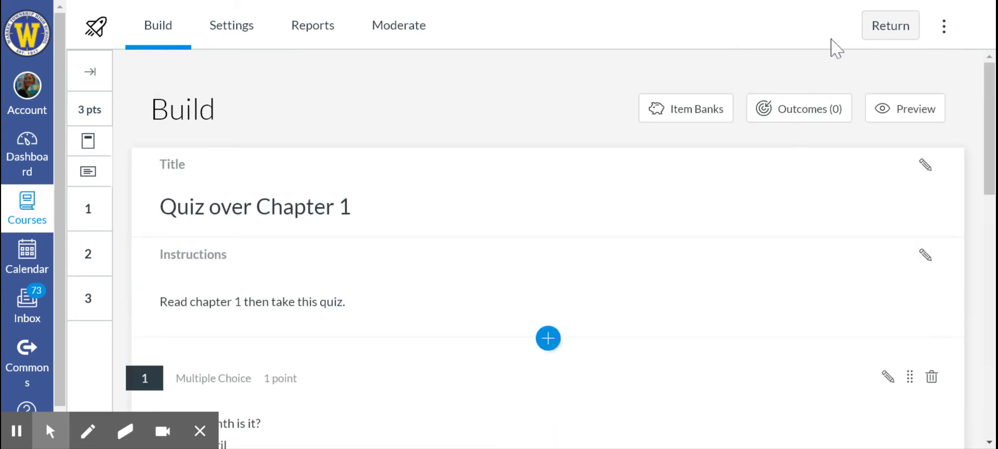
click(901, 34)
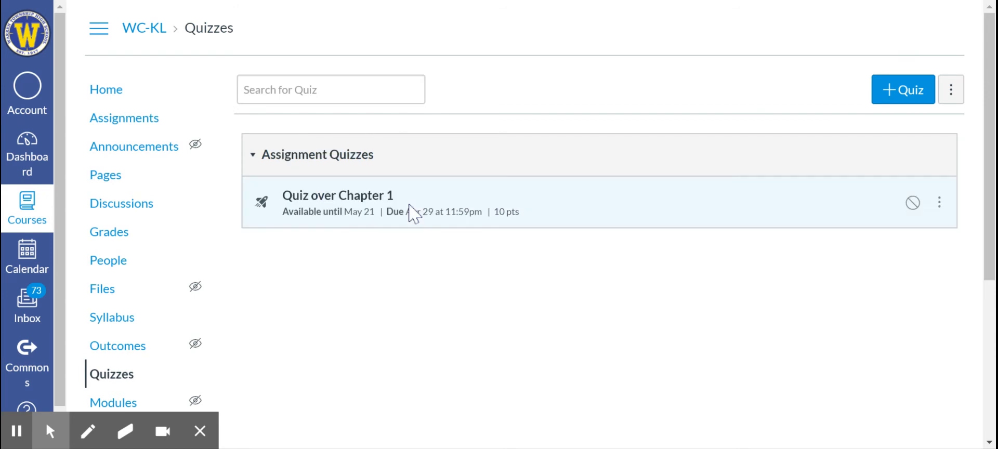
click(939, 206)
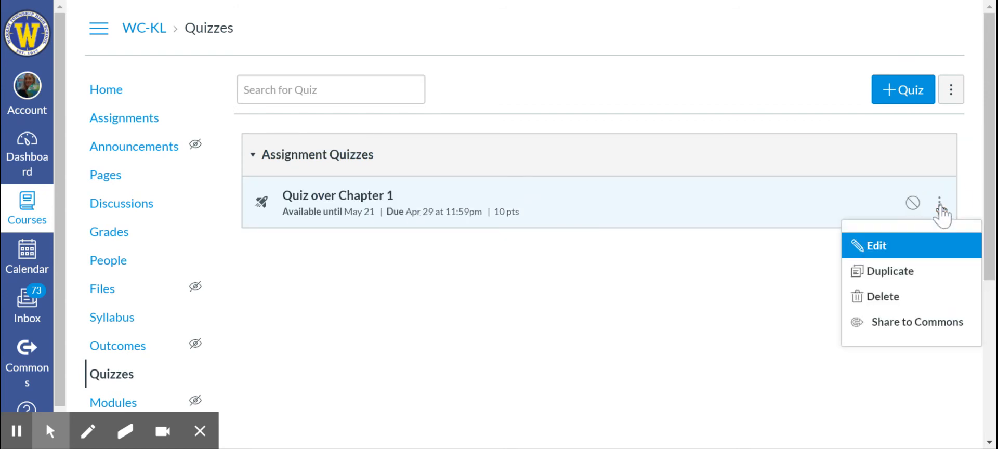
click(881, 244)
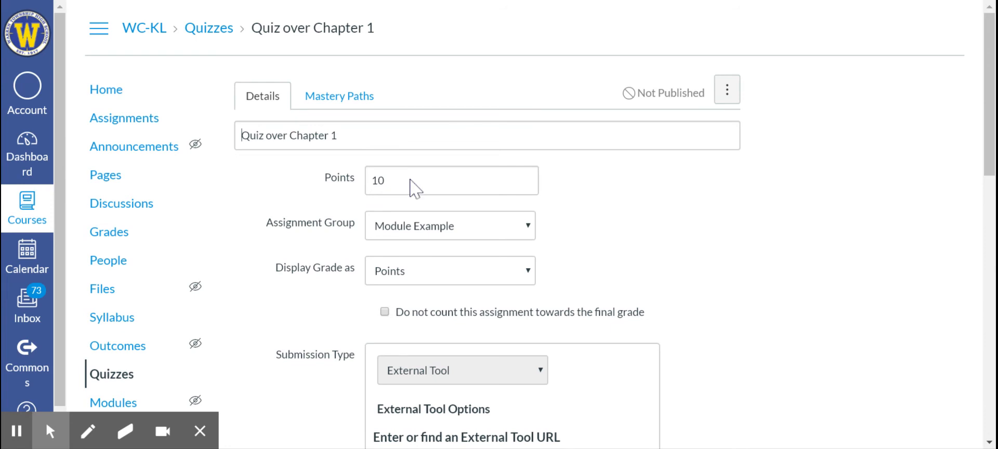
- Set the quiz's points to 3, then save and publish the quiz
click(410, 180)
key(BackSpace)
key(BackSpace)
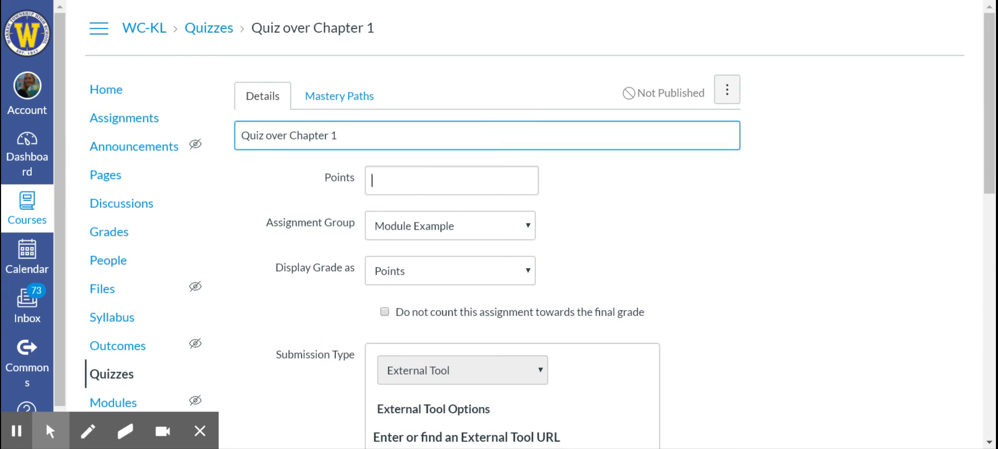
text(3)
scroll(635, 213, down, 15)
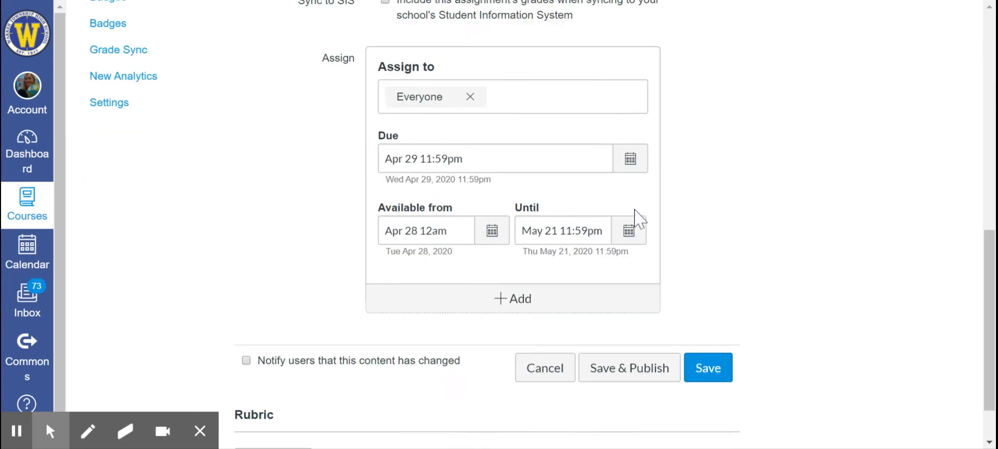
click(654, 312)
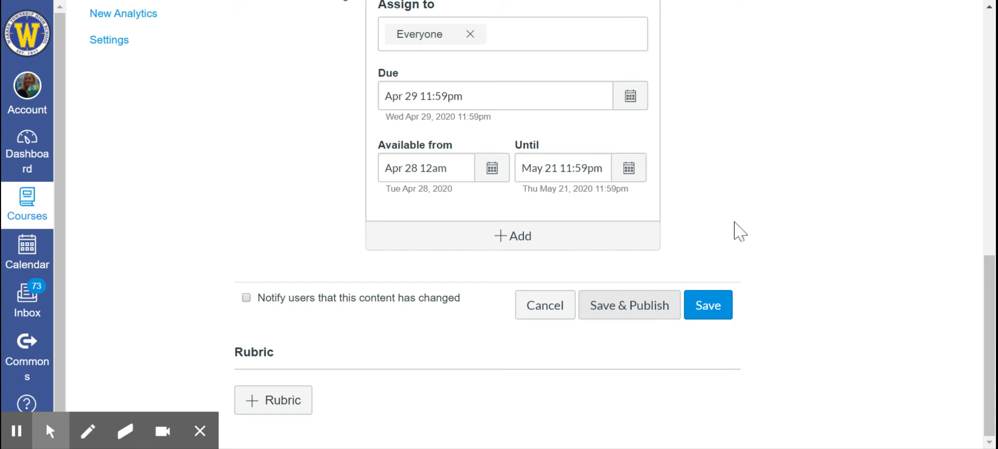
click(606, 310)
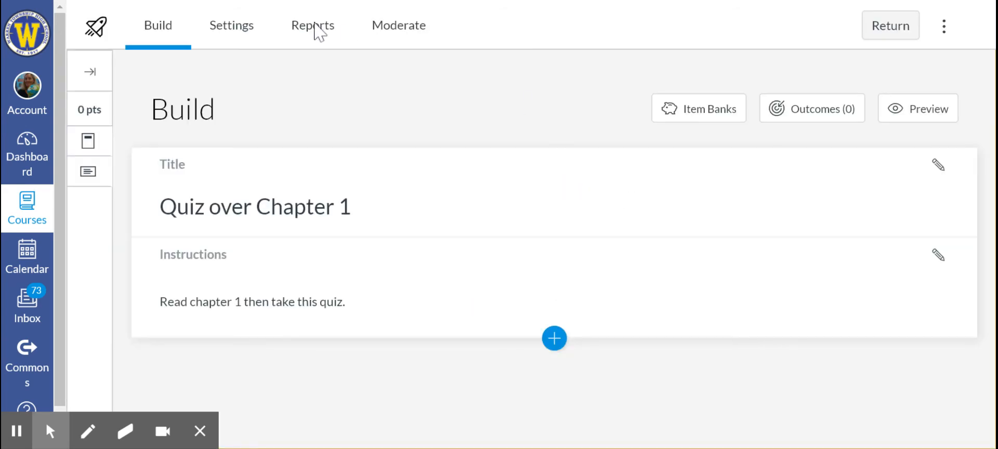
- Examine the available quiz settings, from Shuffle questions to Restrict student result view, and leave the quiz builder
click(243, 36)
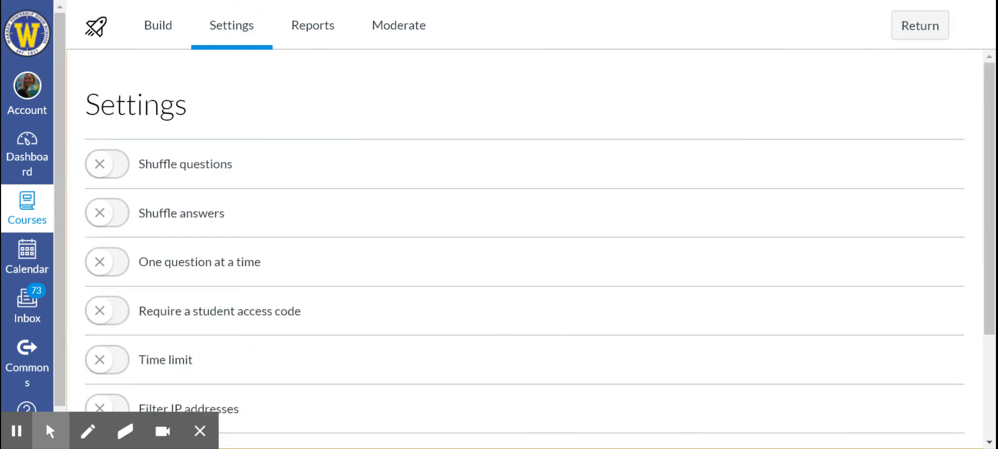
scroll(245, 223, down, 2)
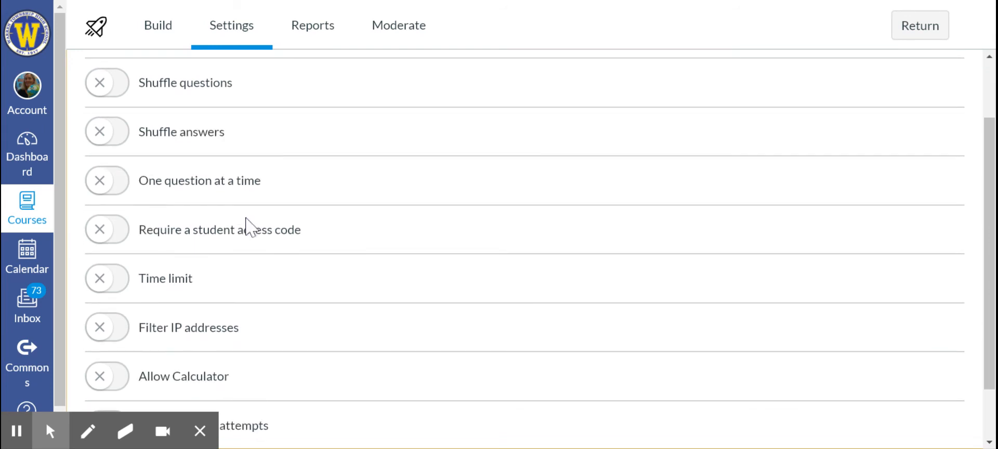
scroll(245, 218, down, 1)
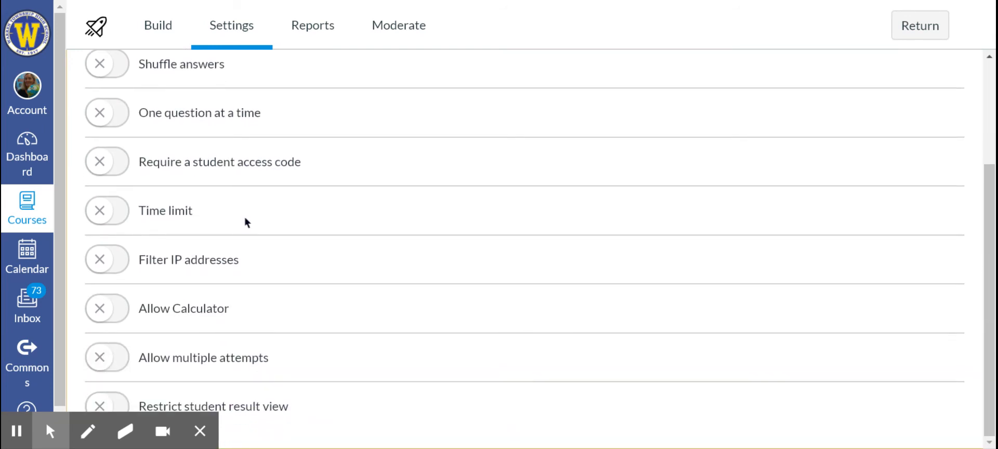
click(915, 34)
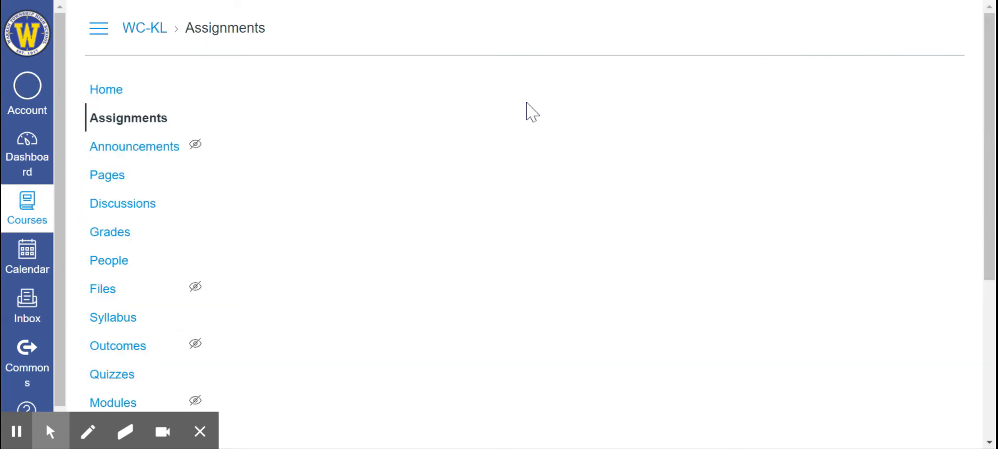
- Go to the course home page and open its content for editing
click(105, 90)
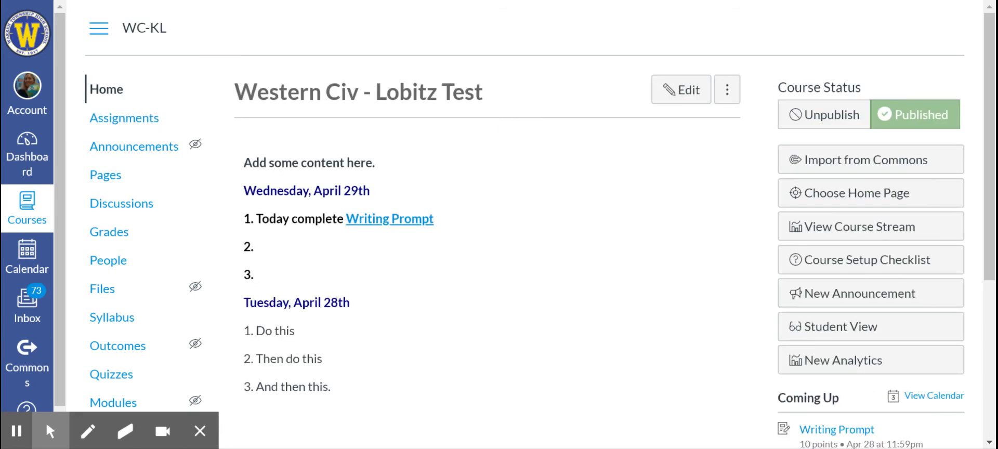
click(684, 98)
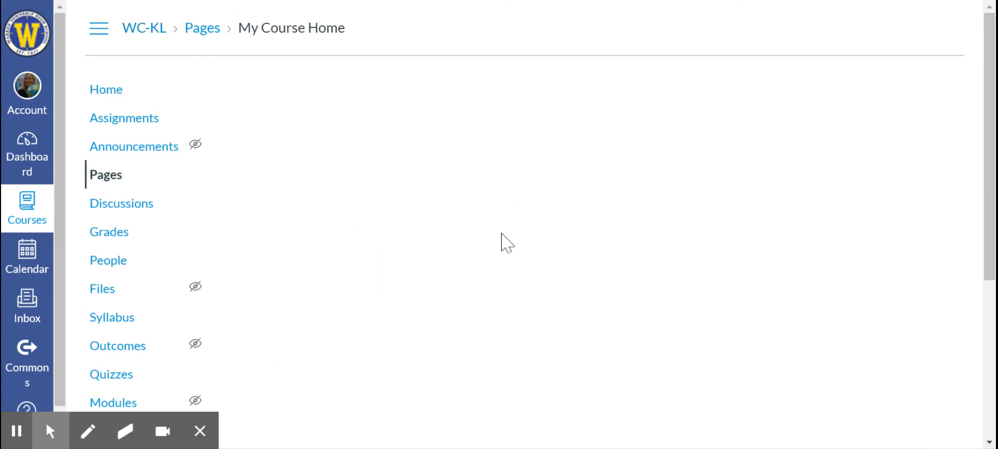
scroll(501, 233, down, 3)
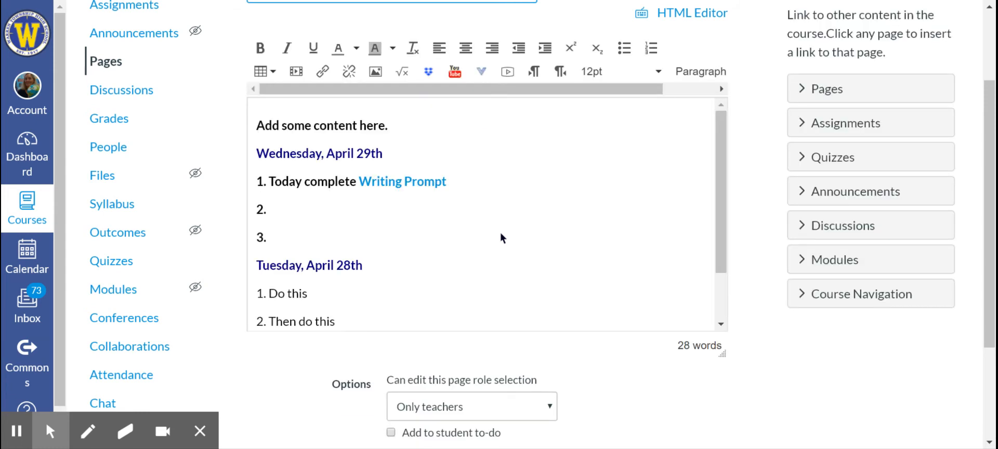
- Enter "Take" plus a link to the assignment "Quiz over Chapter 1" as item 2 under Wednesday, April 29th, and save the page
click(326, 210)
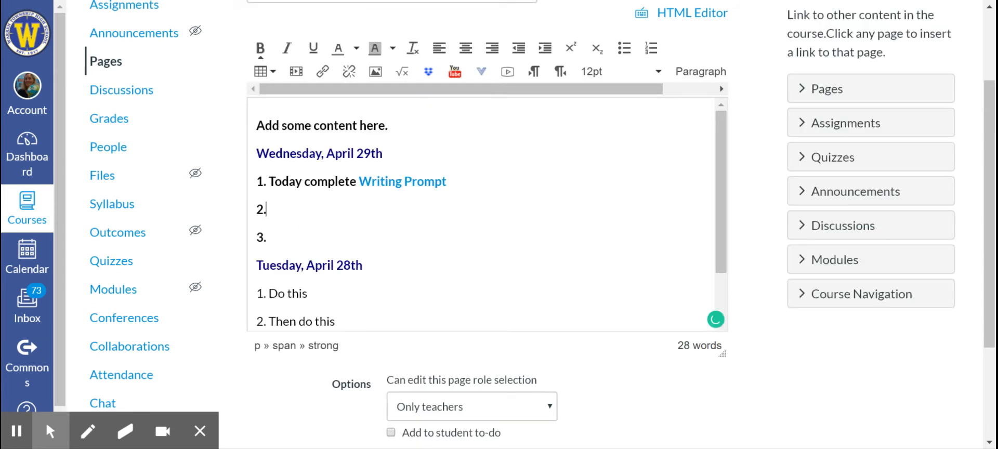
text(Tkai)
key(BackSpace)
key(BackSpace)
click(804, 160)
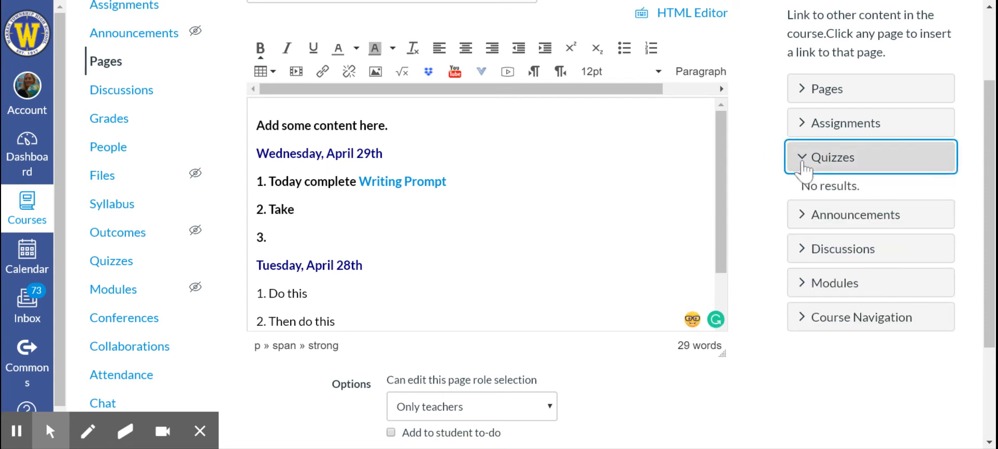
click(803, 162)
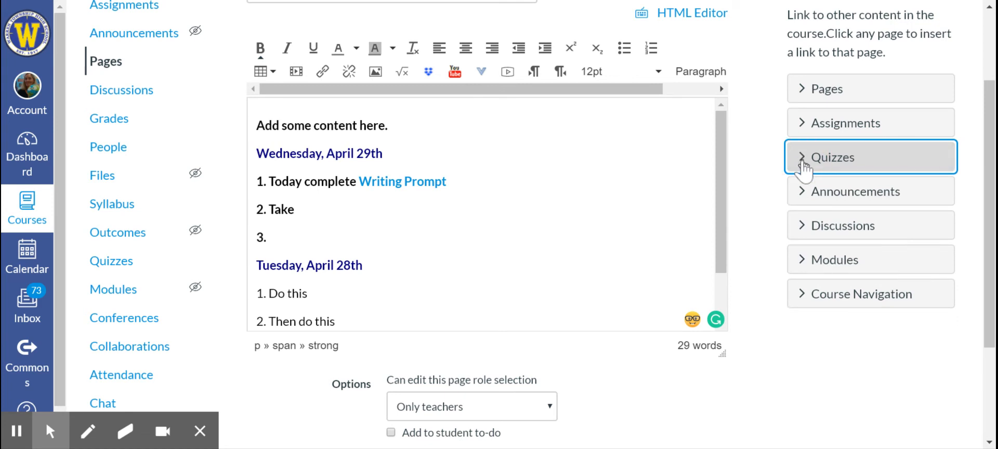
click(800, 123)
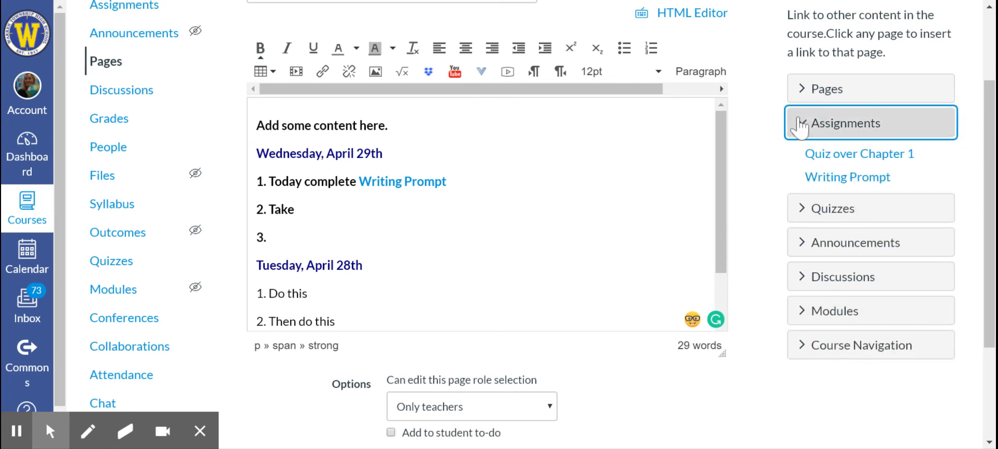
click(807, 154)
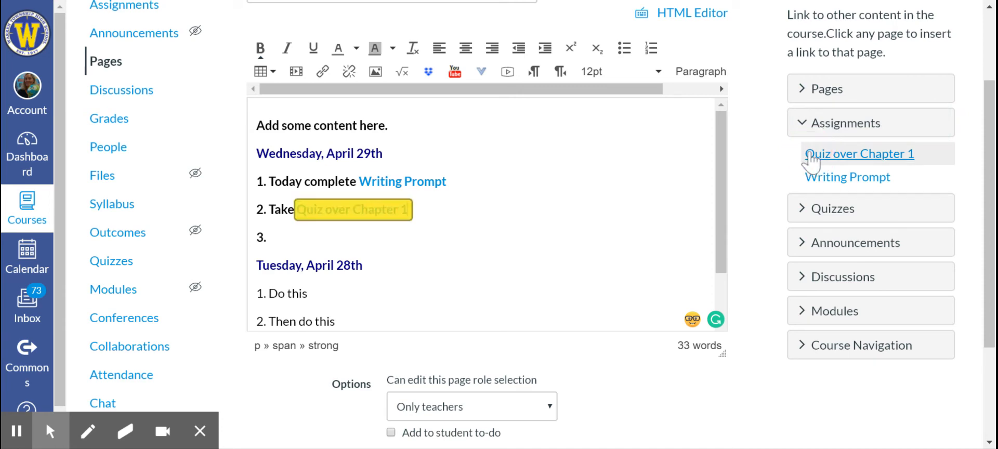
scroll(742, 320, down, 3)
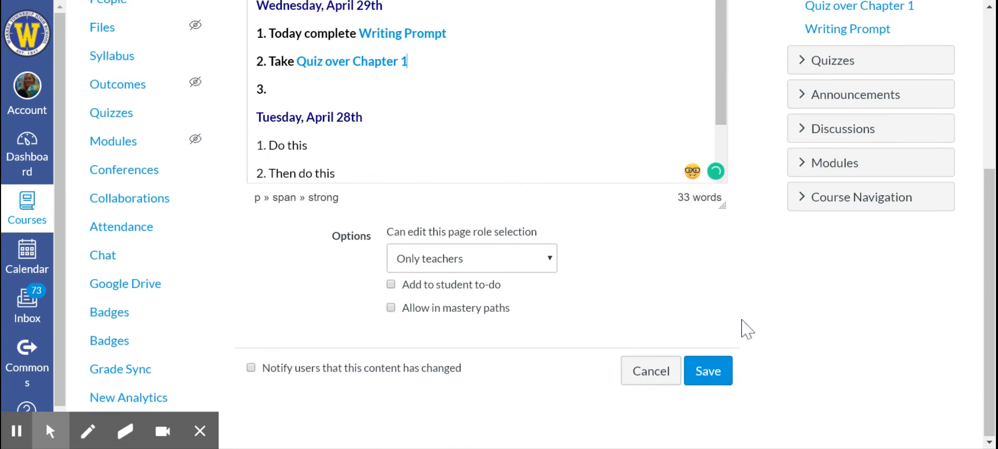
click(713, 380)
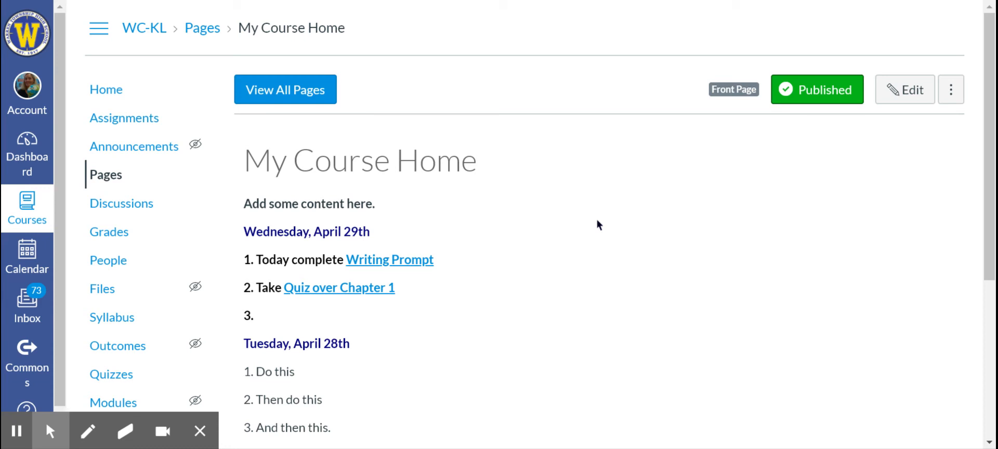
- Go to the course home page, switch to Student View, and begin the linked "Quiz over Chapter 1"
click(109, 94)
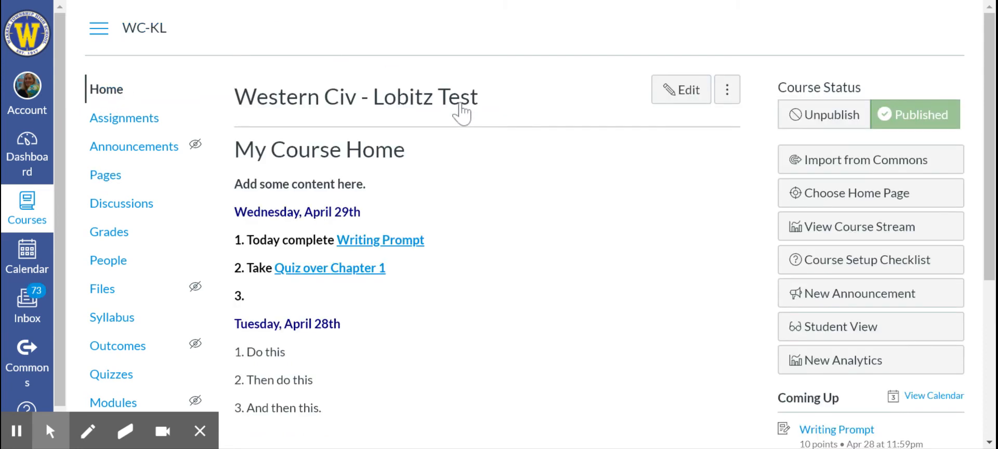
click(819, 328)
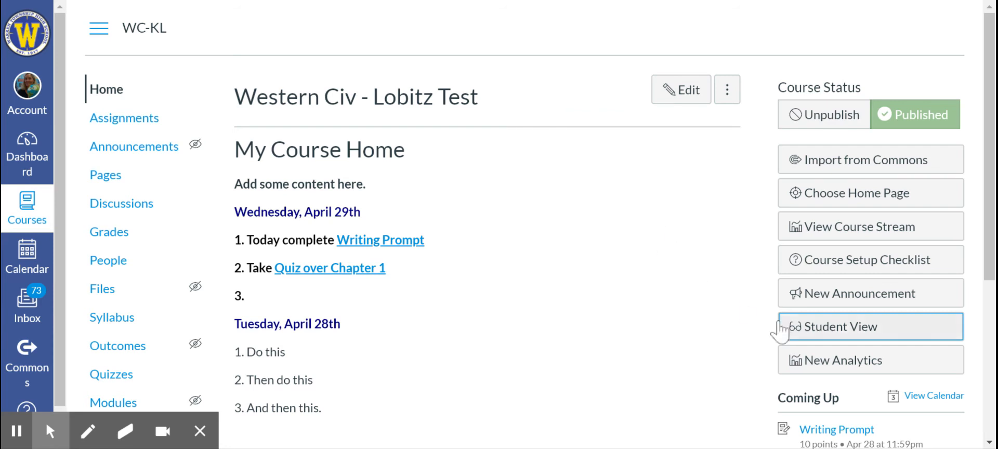
click(813, 329)
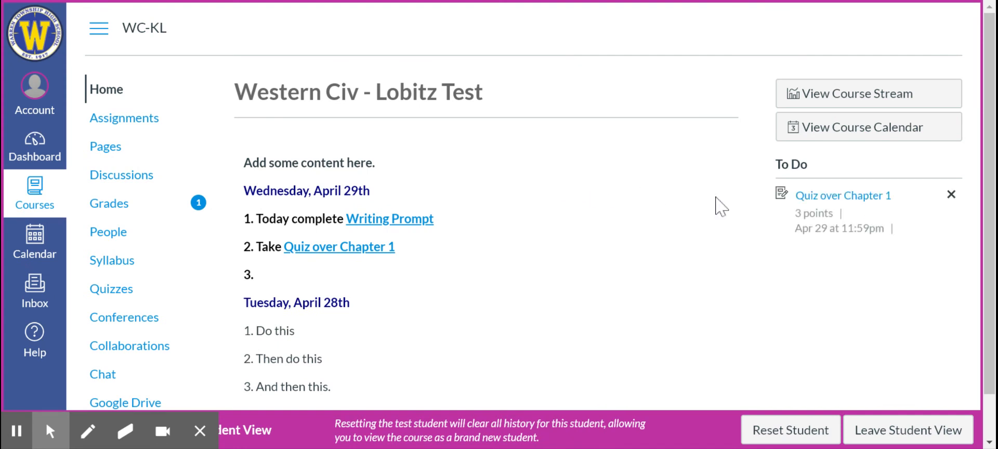
click(828, 199)
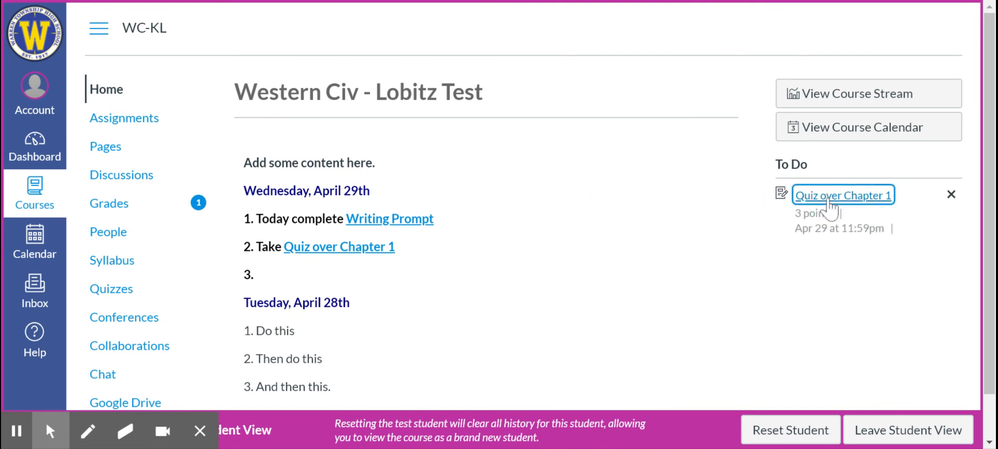
click(375, 248)
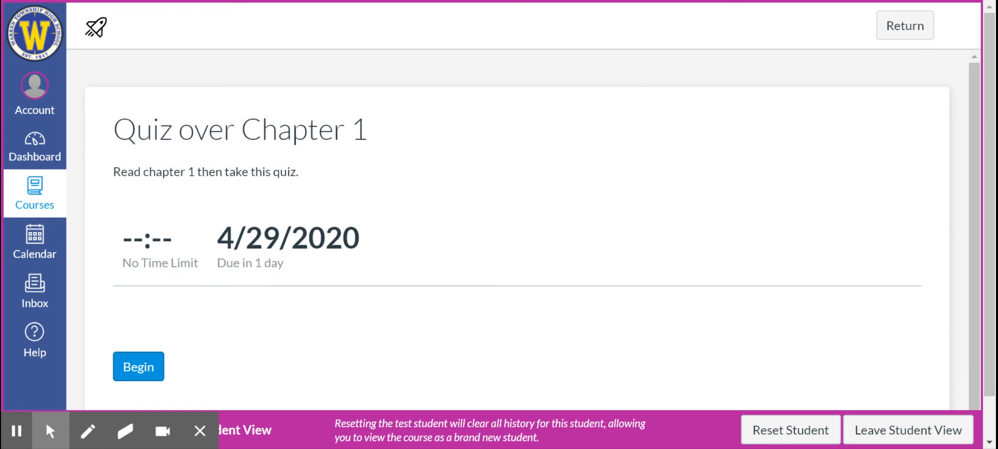
click(136, 373)
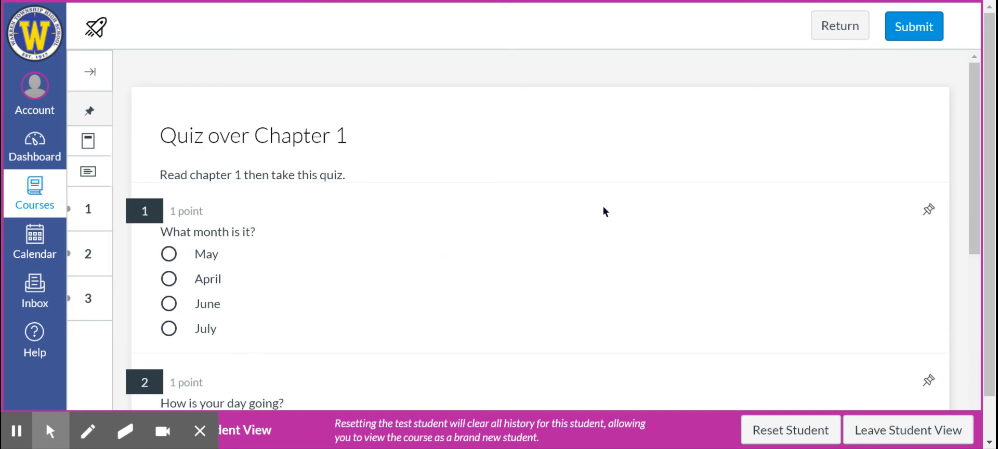
- Answer question 1 with April and question 2 with "Prety well sorry for the bad typing."
click(168, 279)
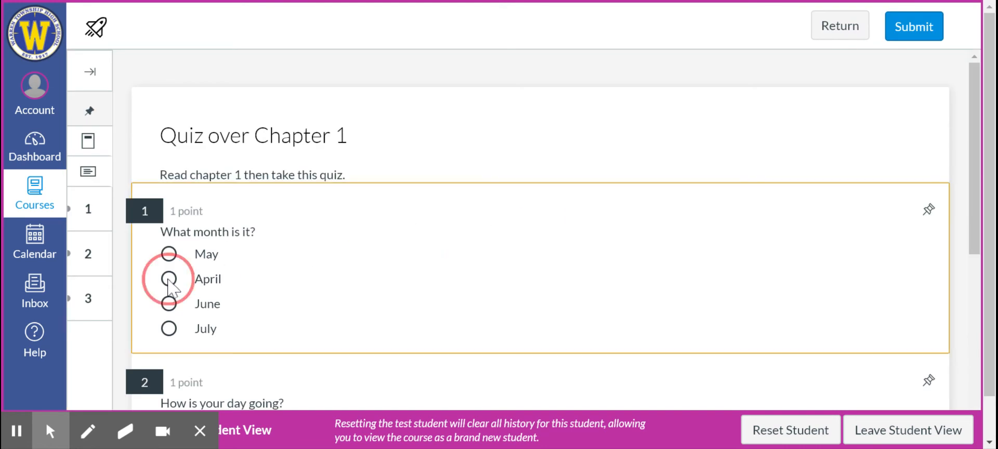
click(310, 289)
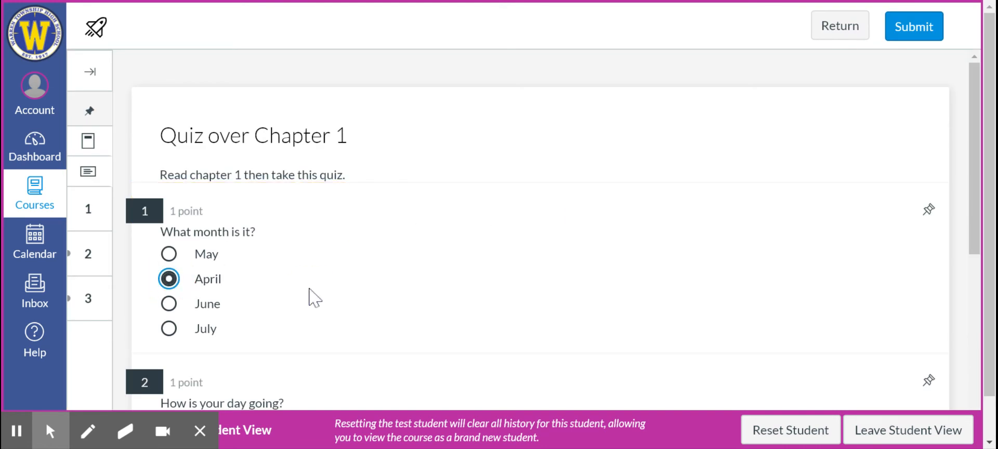
scroll(309, 289, down, 1)
scroll(309, 292, down, 5)
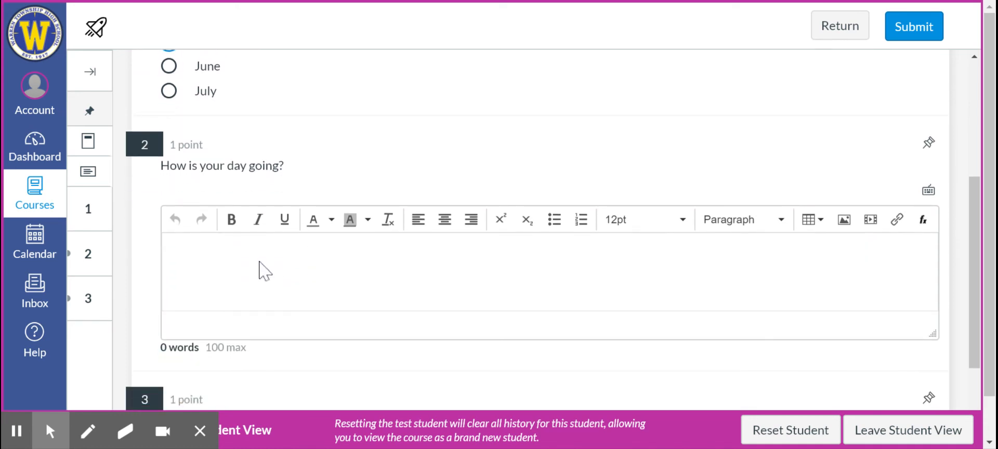
click(262, 271)
text(P)
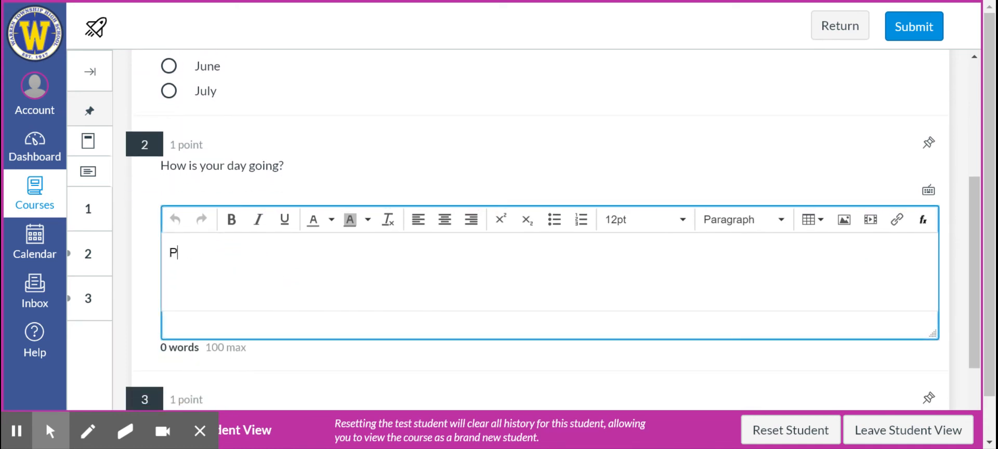
text(rety well)
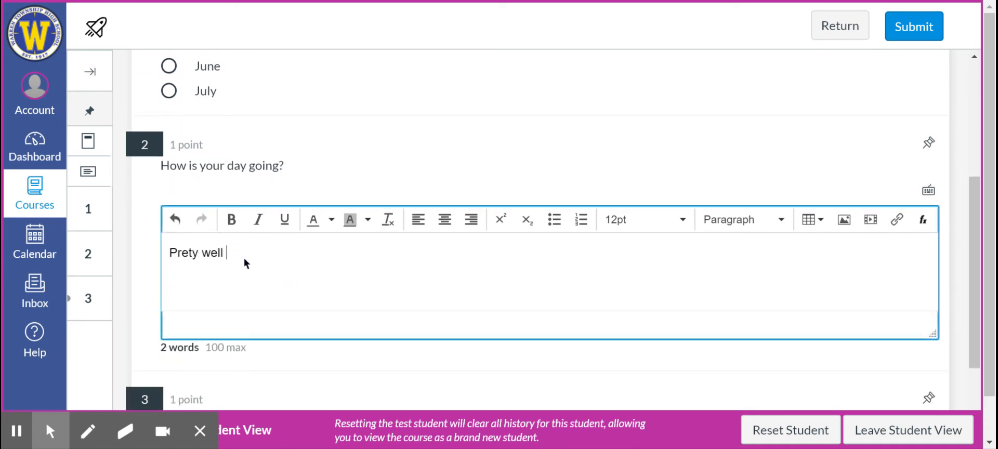
text( sorry for the bad typing)
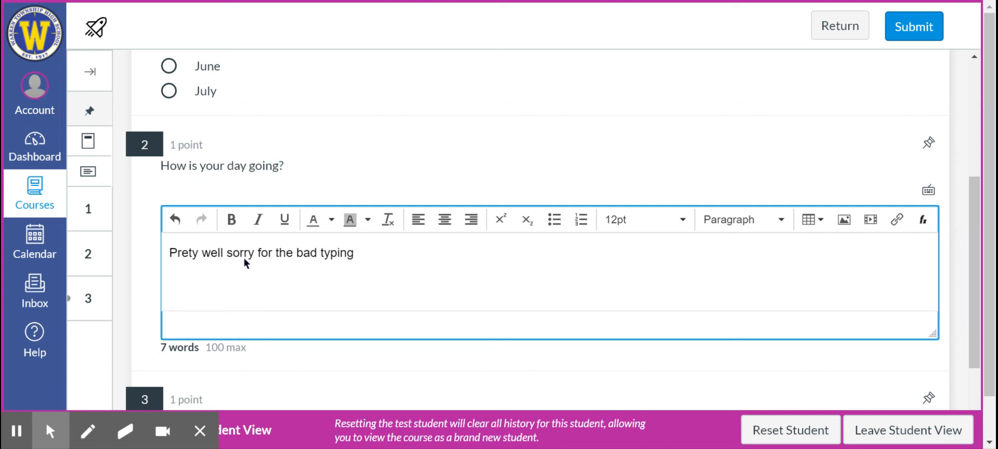
text(.)
- Answer question 3 with "tuesday", then submit the quiz and confirm the submission
scroll(245, 258, down, 3)
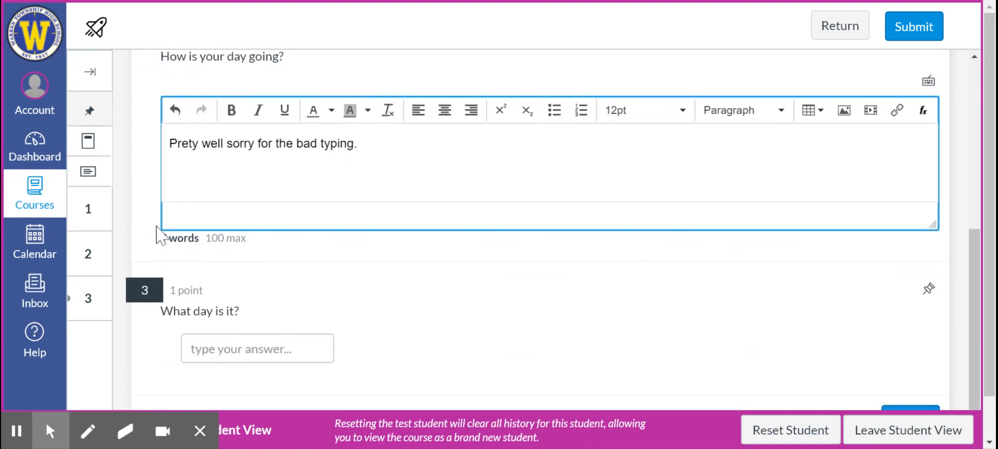
click(192, 348)
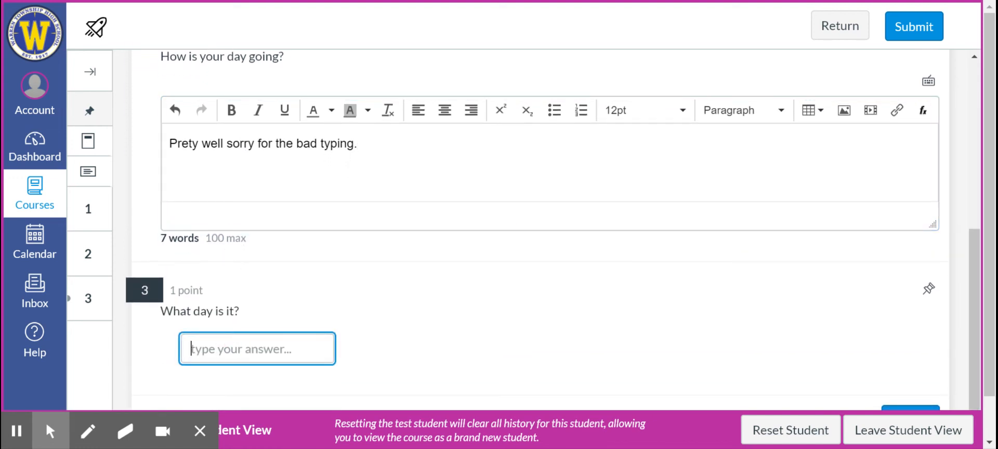
text(tuesda)
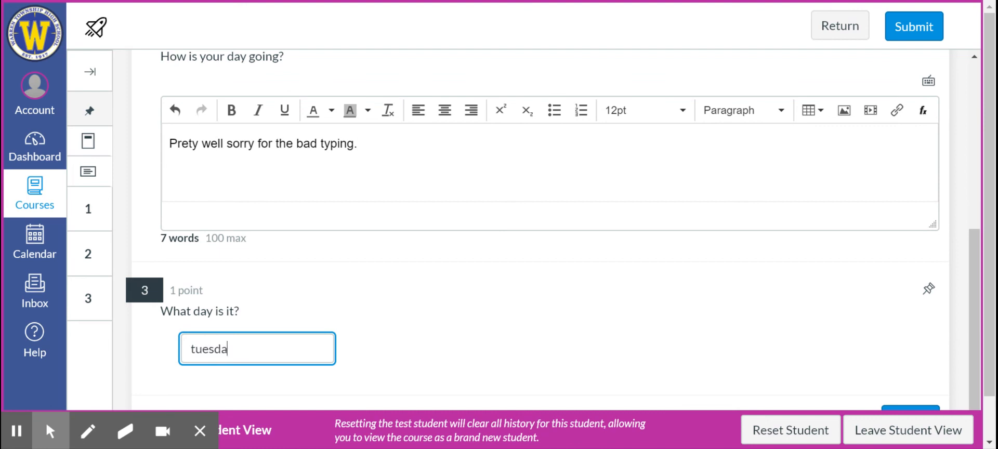
text(y)
scroll(538, 334, down, 1)
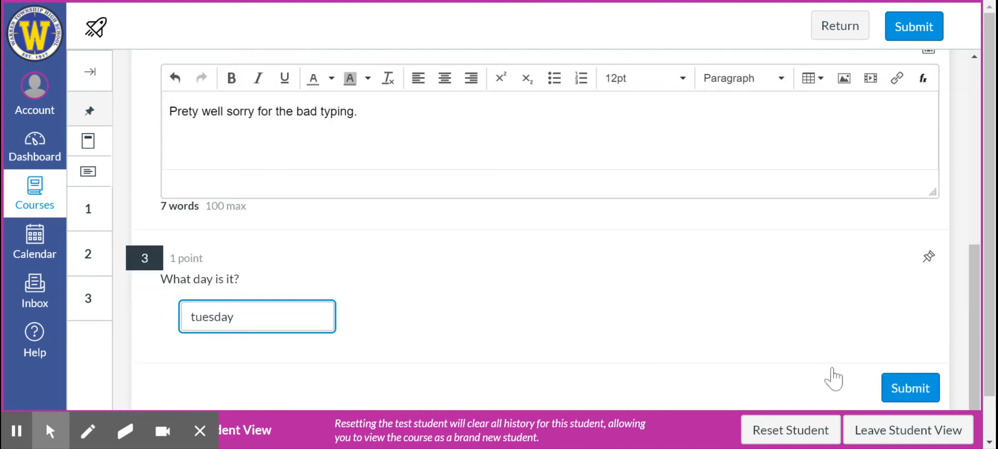
click(911, 386)
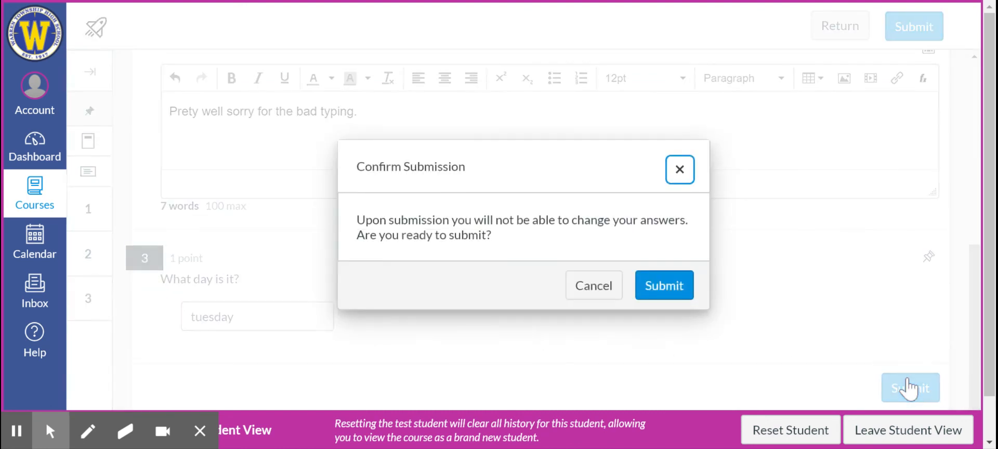
click(658, 282)
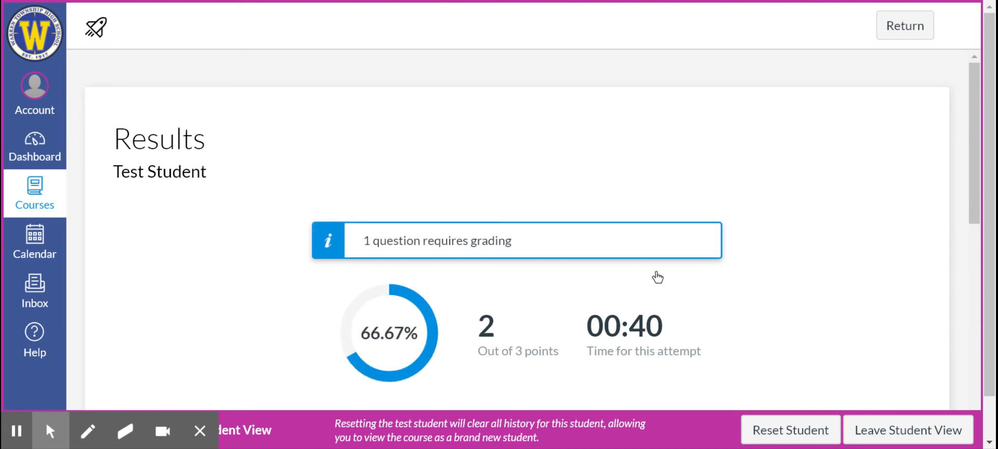
- Review the test student's quiz results and answers for all three questions, then leave Student View
scroll(658, 277, down, 3)
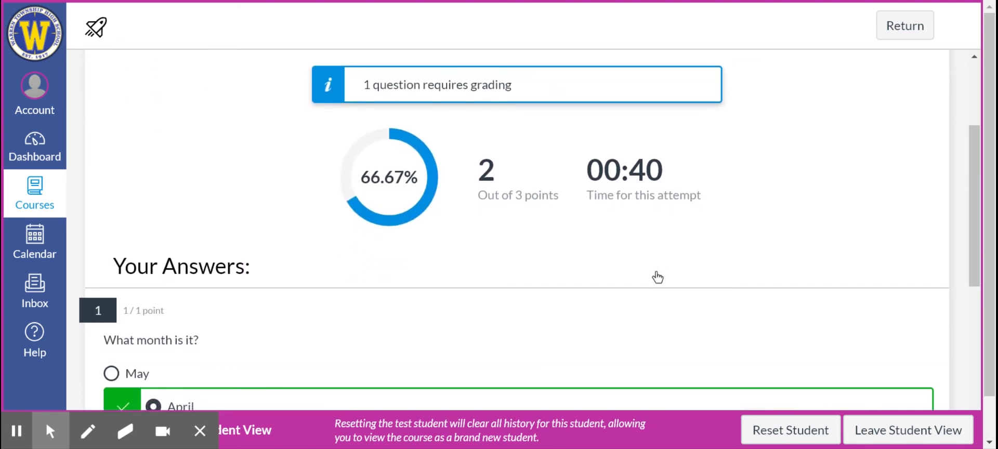
scroll(657, 278, down, 6)
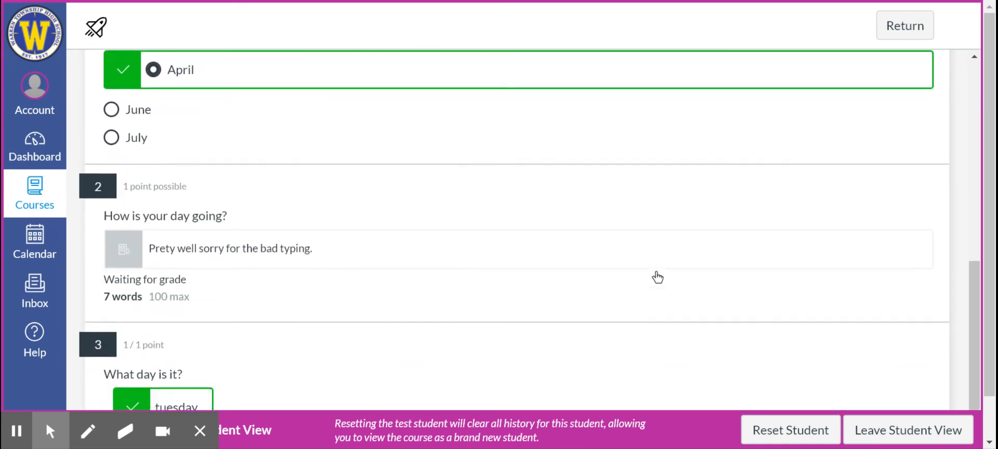
scroll(657, 278, down, 1)
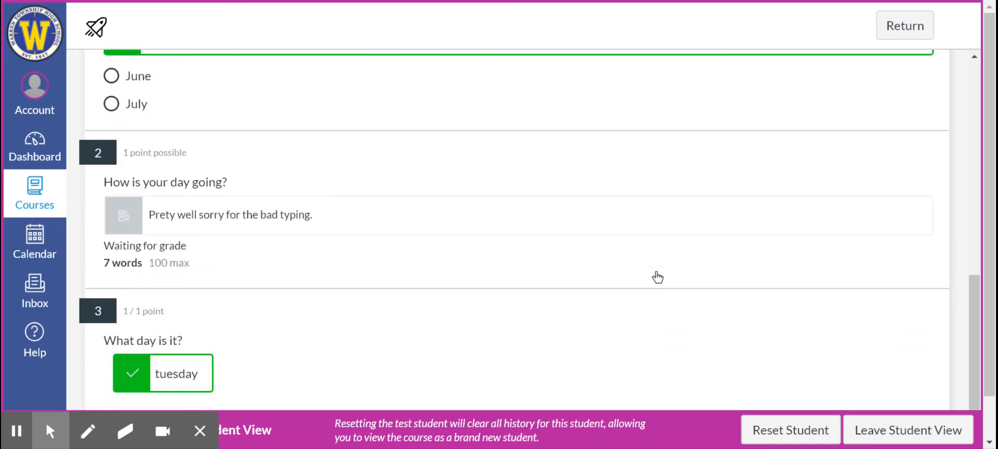
scroll(657, 278, up, 3)
scroll(658, 278, down, 3)
click(883, 439)
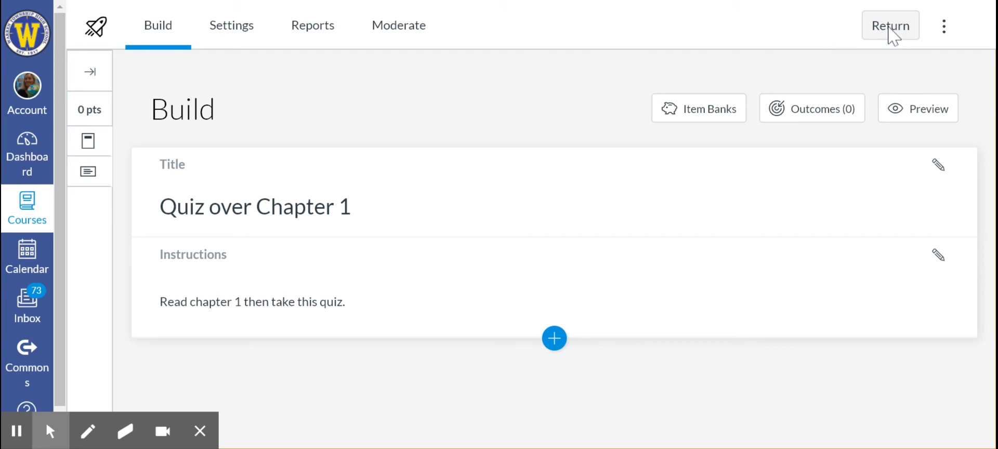
- Leave the quiz builder and return to the course home page to check its content and upcoming items
click(891, 28)
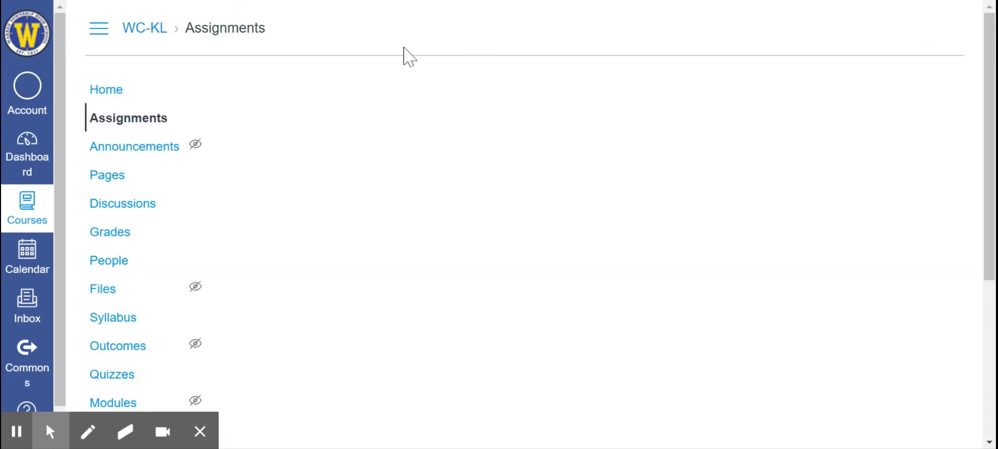
click(110, 94)
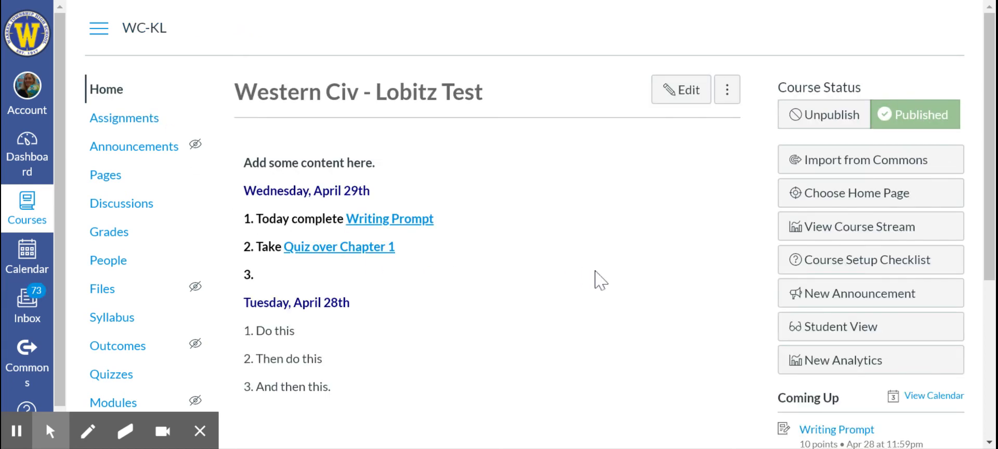
scroll(606, 285, down, 2)
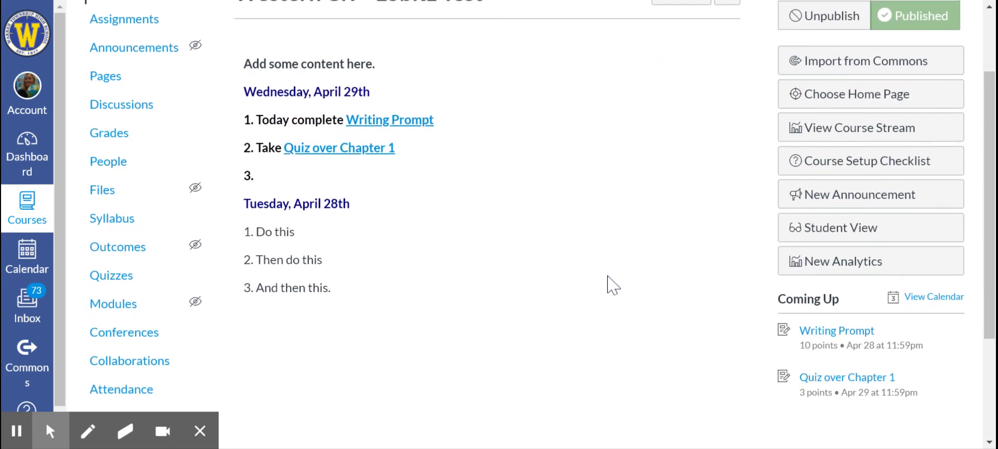
scroll(607, 281, up, 2)
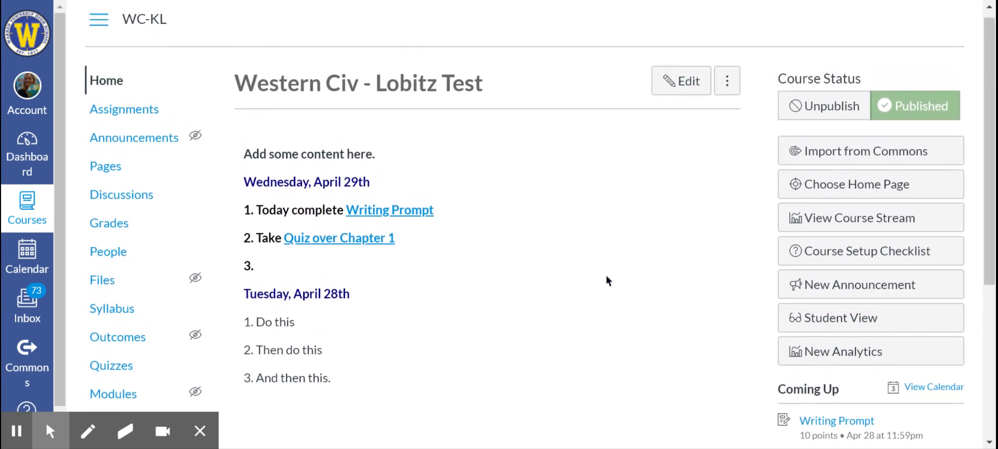
- In the course gradebook, set the grade posting policy of Quiz over Chapter 1 to Manually and save it
click(123, 223)
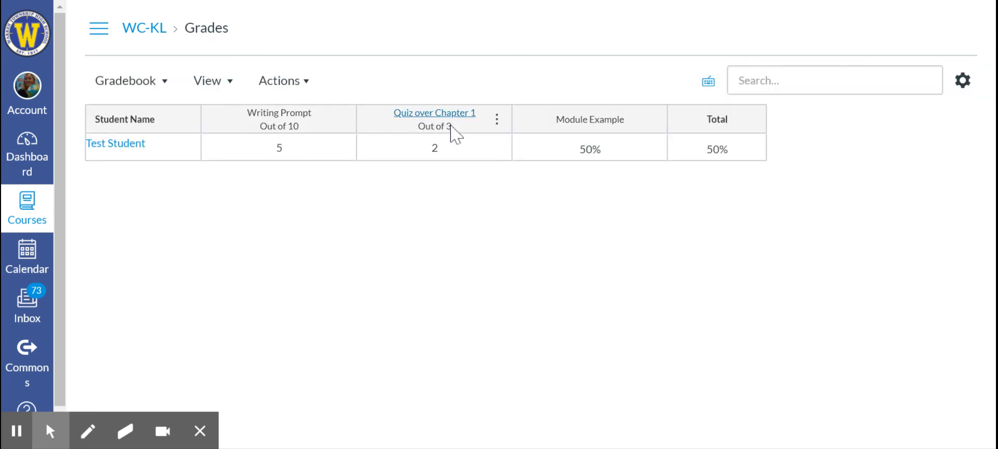
click(497, 119)
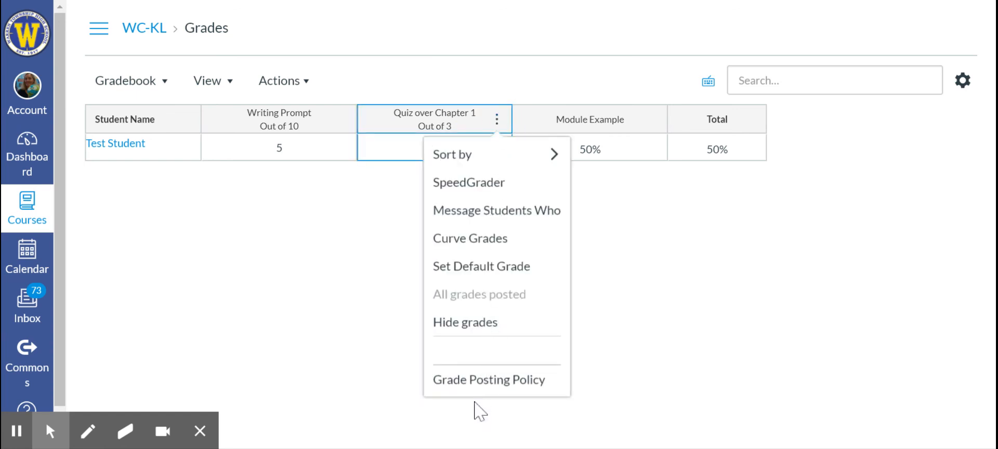
click(471, 381)
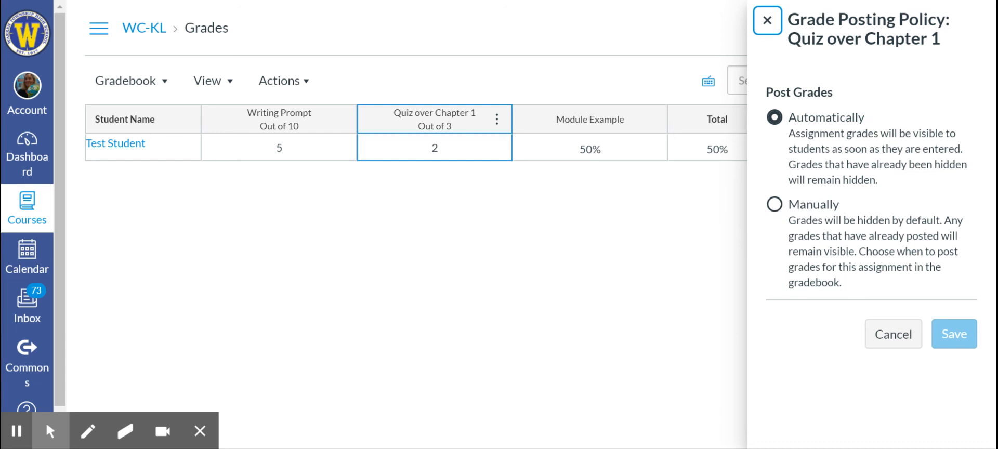
click(773, 205)
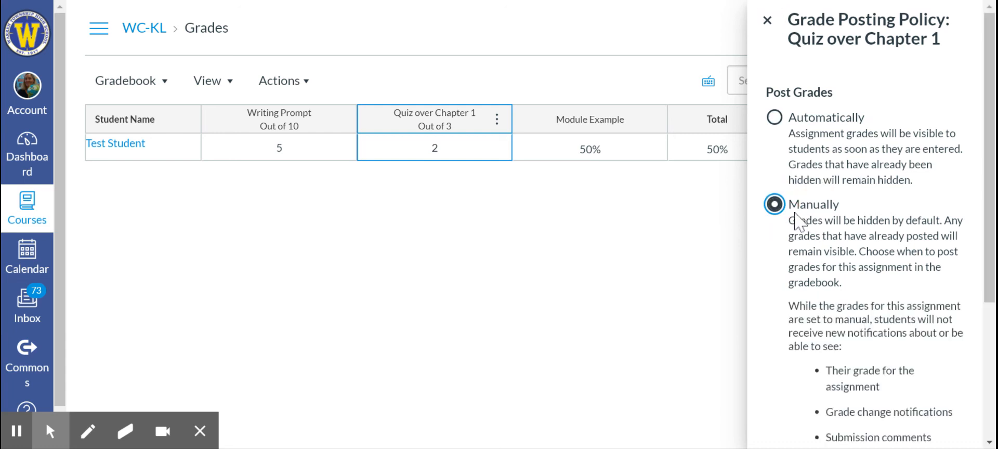
scroll(873, 260, down, 5)
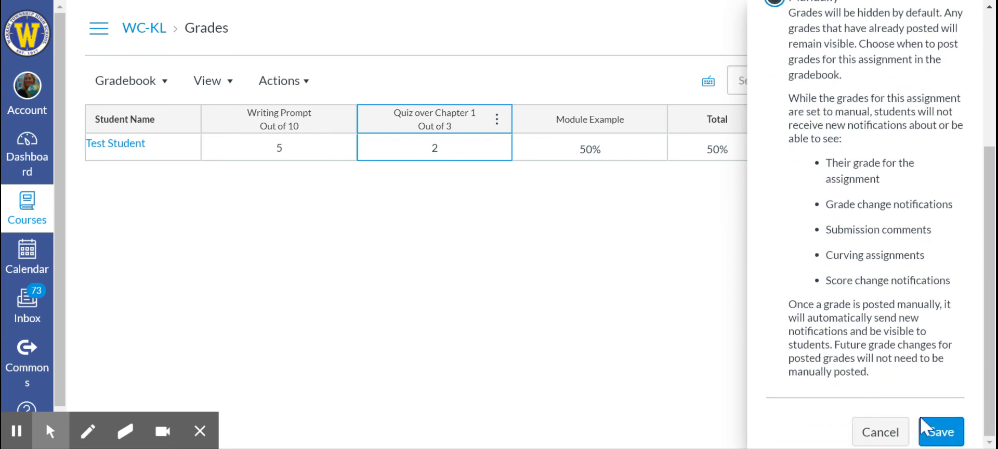
click(939, 440)
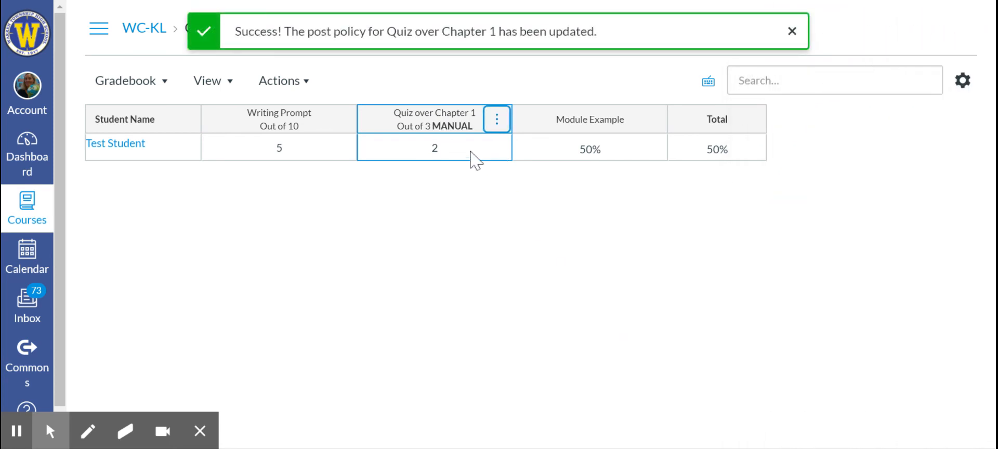
- Open the test student's Quiz over Chapter 1 submission in SpeedGrader from its gradebook grade details
click(435, 149)
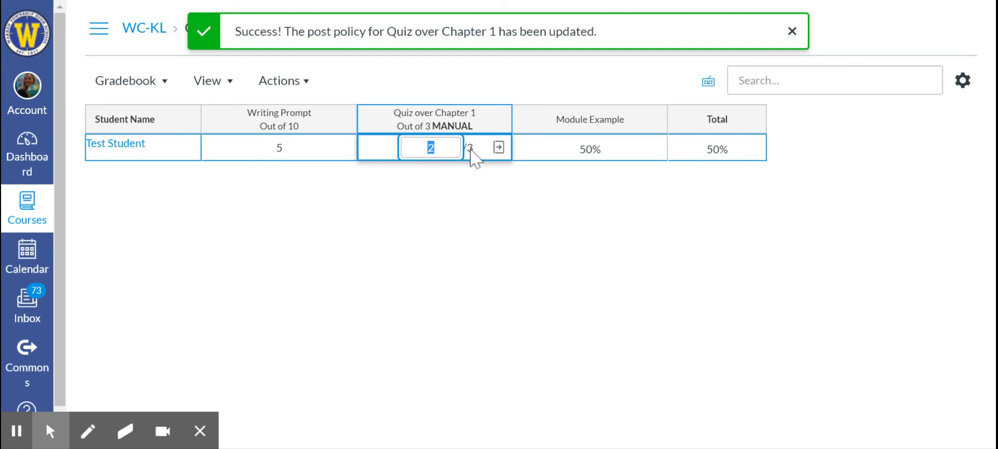
click(498, 148)
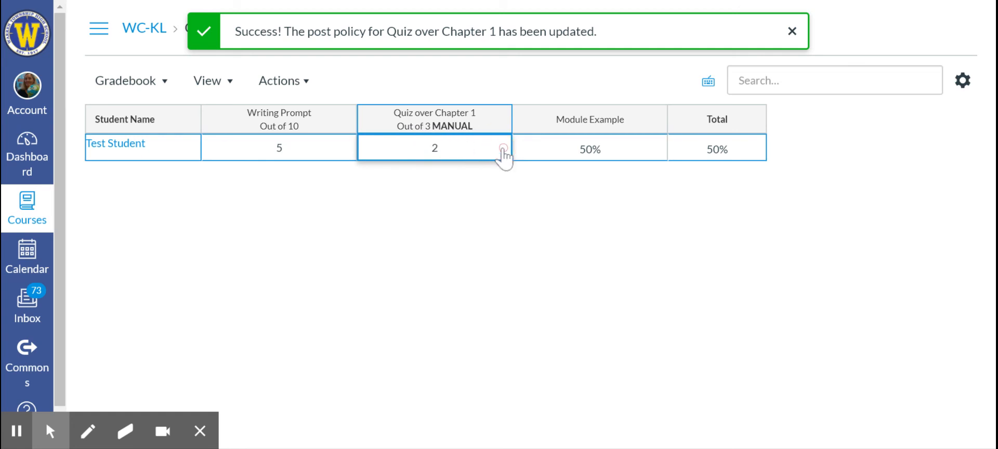
click(503, 148)
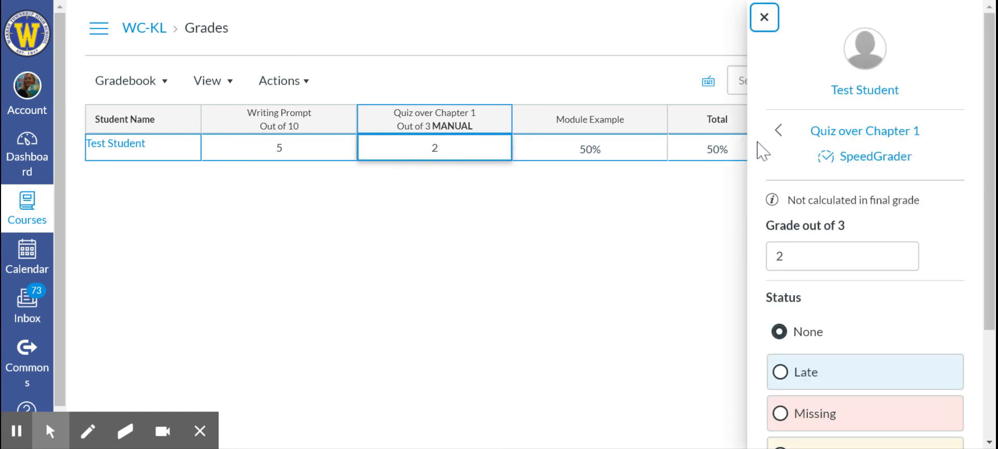
click(894, 165)
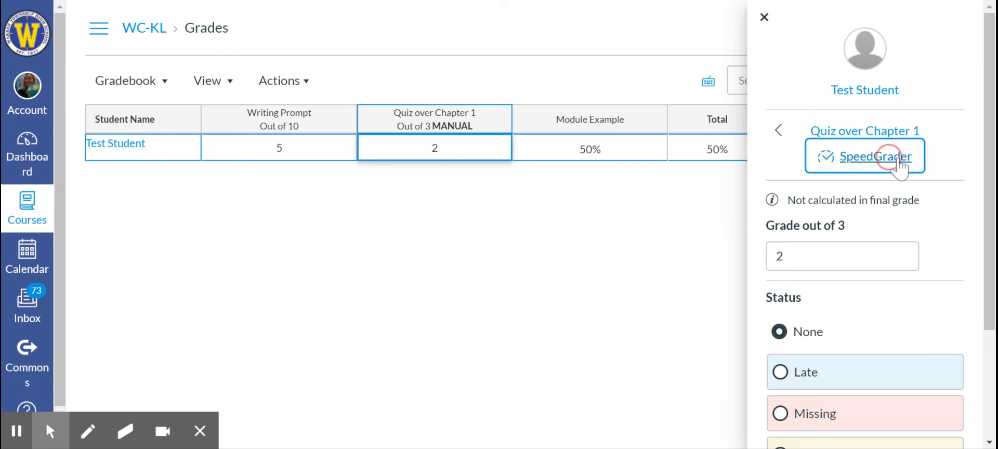